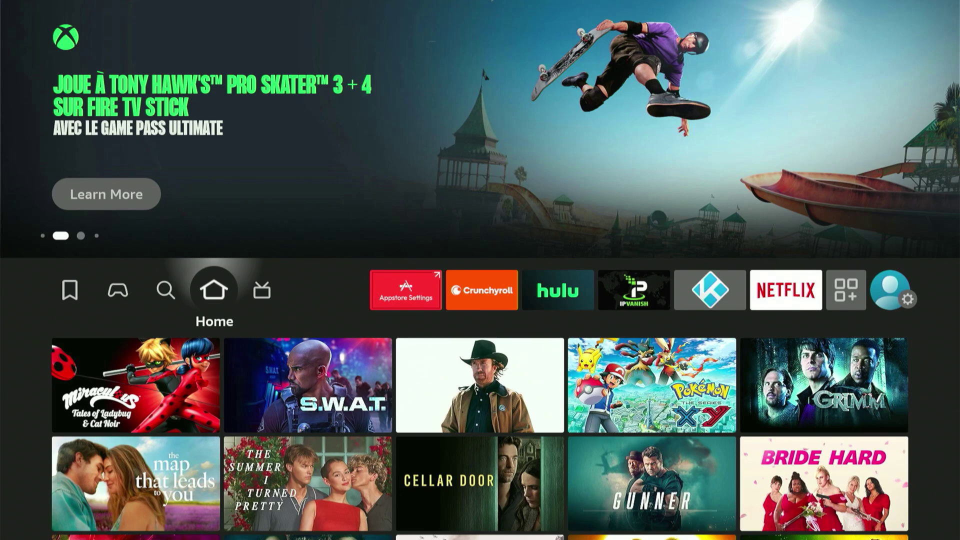
Open the text search in the Find section of the home screen
key("Left")
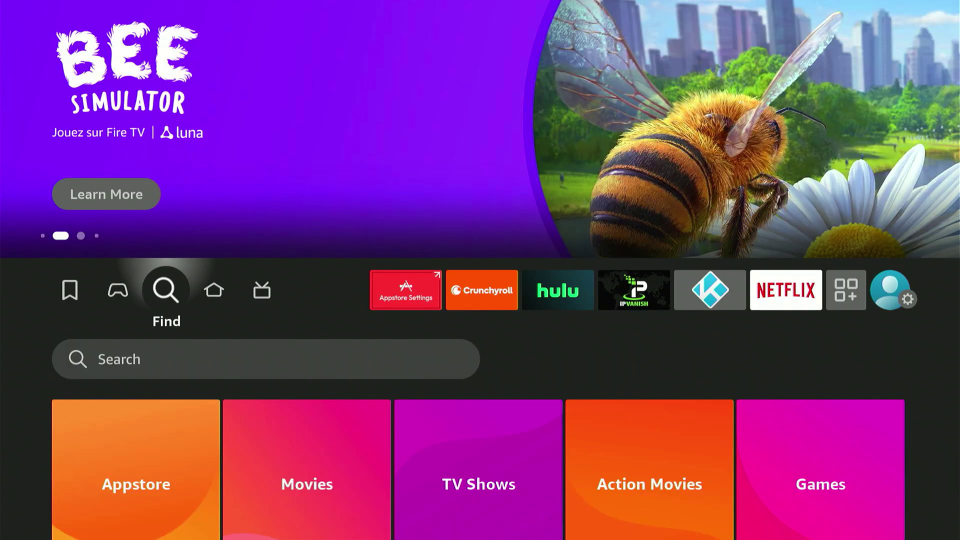
key("Down")
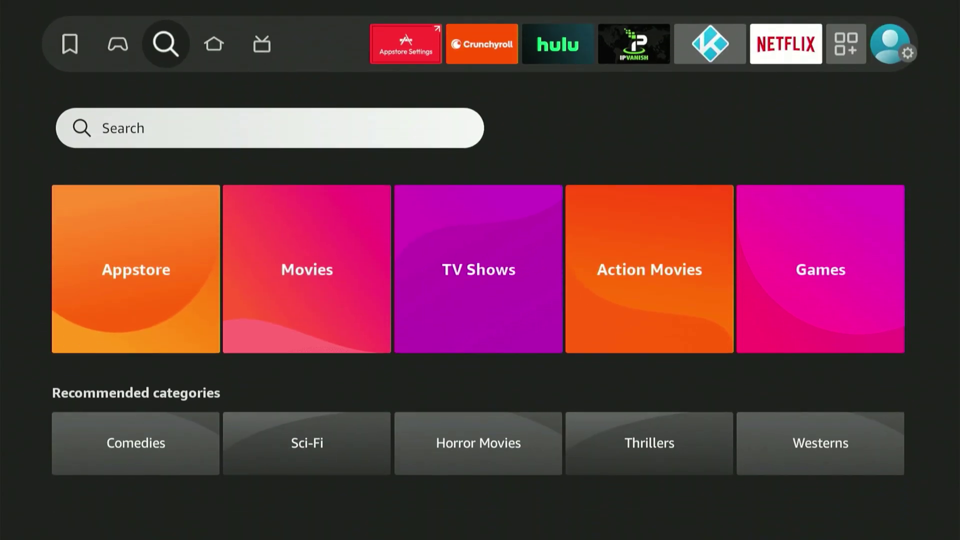
key("Return")
Enter "DOWN" as the search term to look for the Downloader app
key("Right")
key("Right")
key("Right")
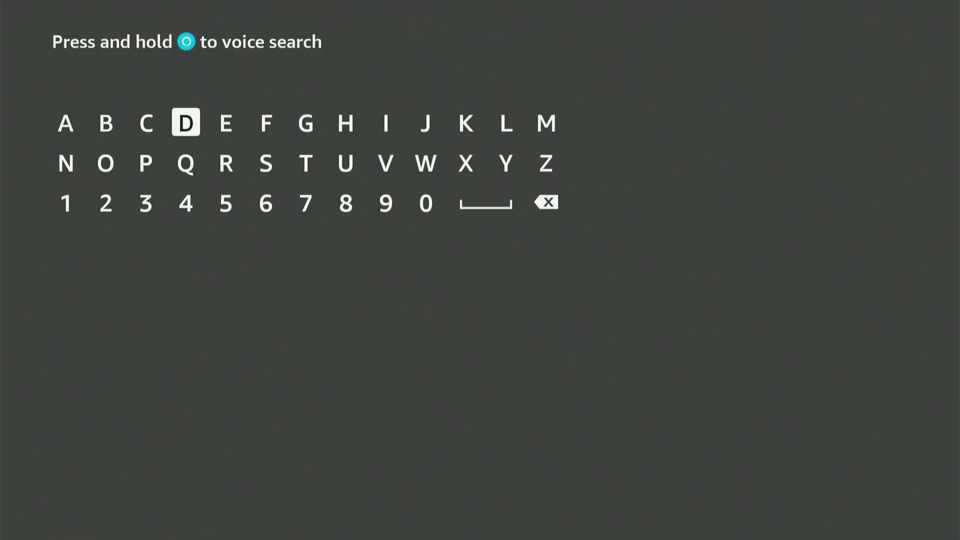
key("Return")
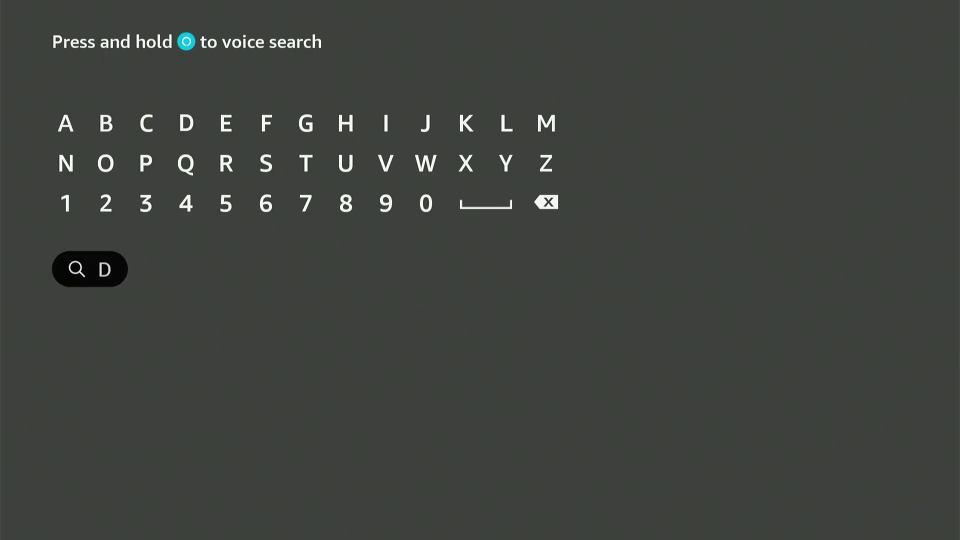
key("Down")
key("Left")
key("Left")
key("Return")
key("Right")
key("Right")
key("Right")
key("Right")
key("Right")
key("Right")
key("Right")
key("Right")
key("Return")
key("Left")
key("Left")
key("Left")
key("Left")
key("Left")
key("Left")
key("Left")
key("Left")
key("Left")
key("Return")
Choose Downloader from the search results and download the app to the device
key("Down")
key("Down")
key("Down")
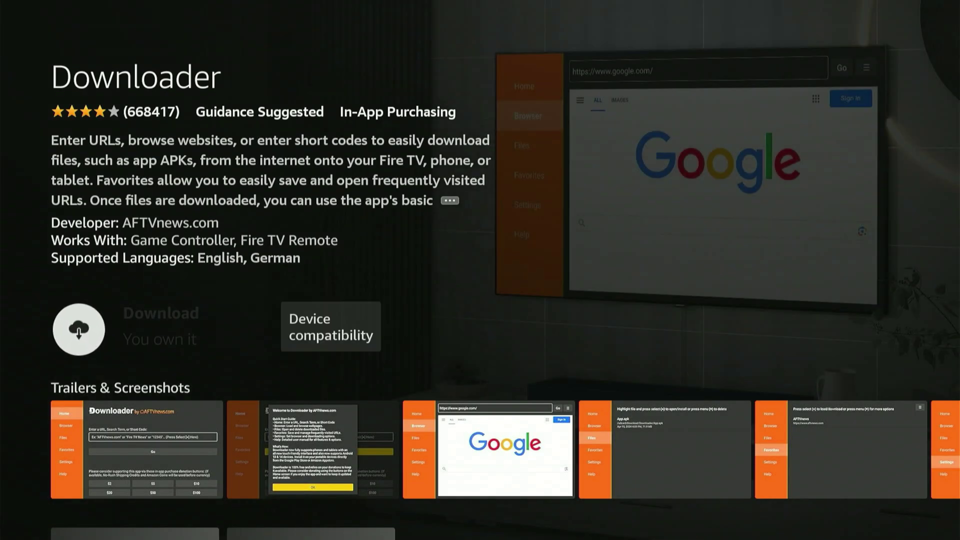
key("Return")
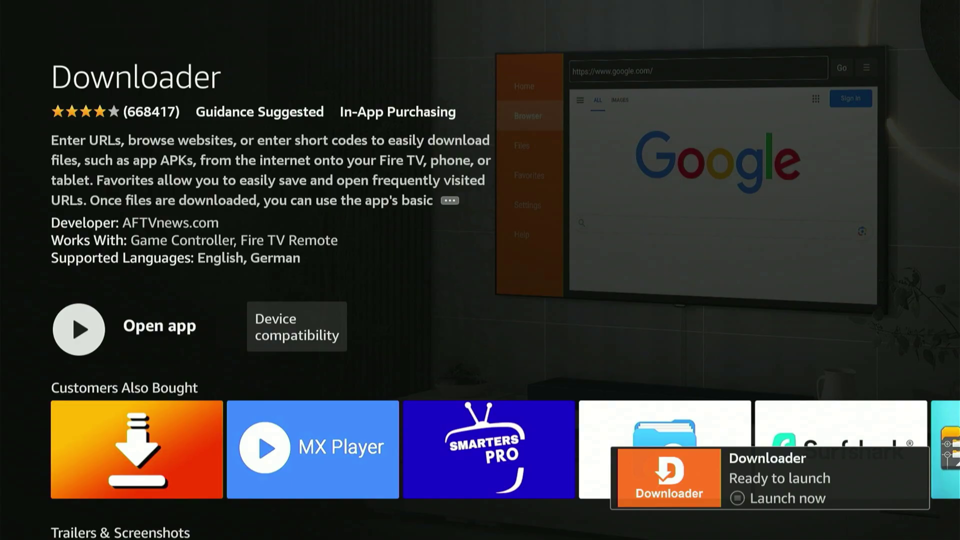
key("Return")
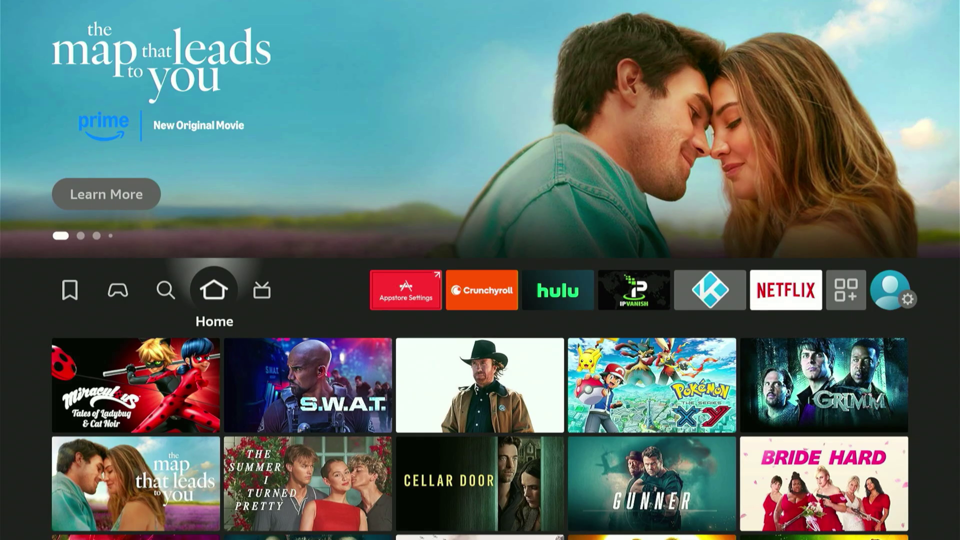
Go from the home screen to the device's settings categories
key("Right")
key("Right")
key("Right")
key("Right")
key("Right")
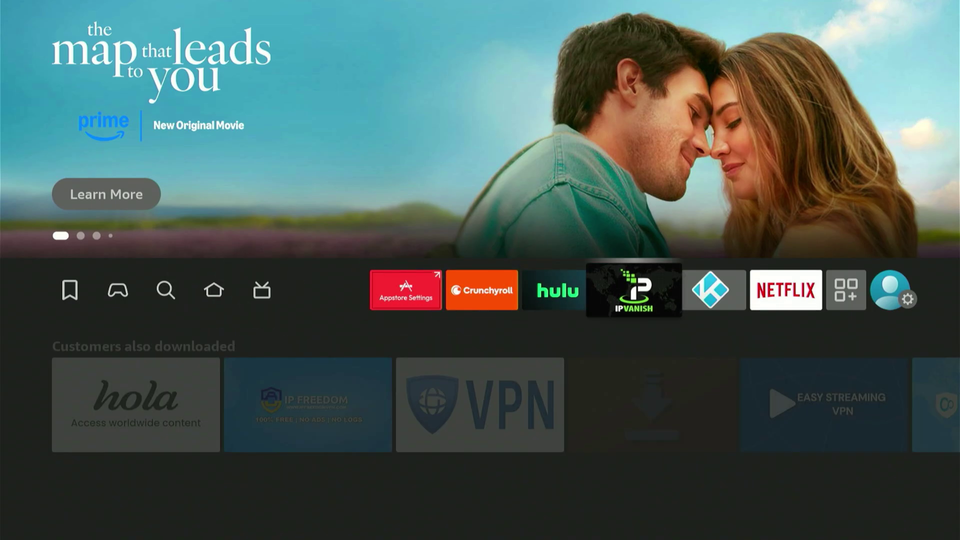
key("Right")
key("Right")
key("Right")
key("Right")
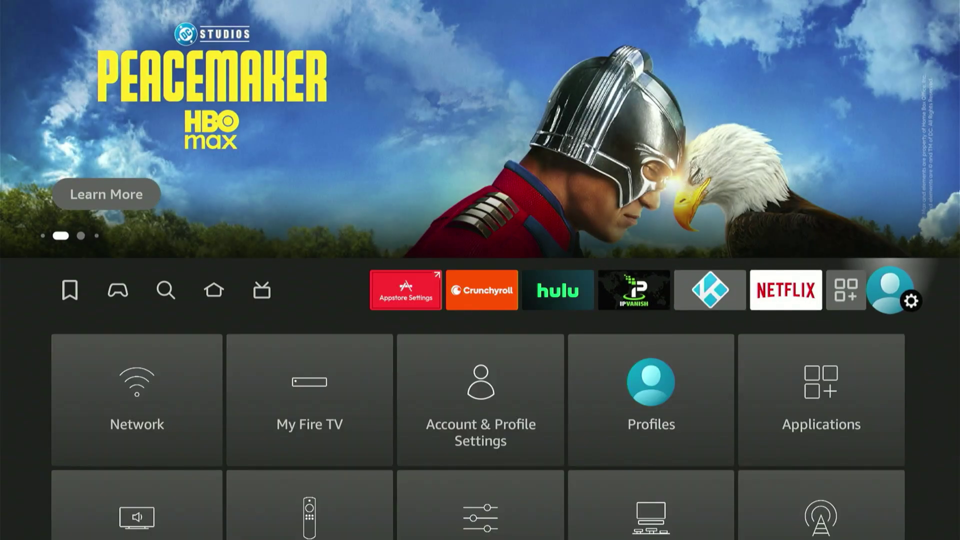
key("Down")
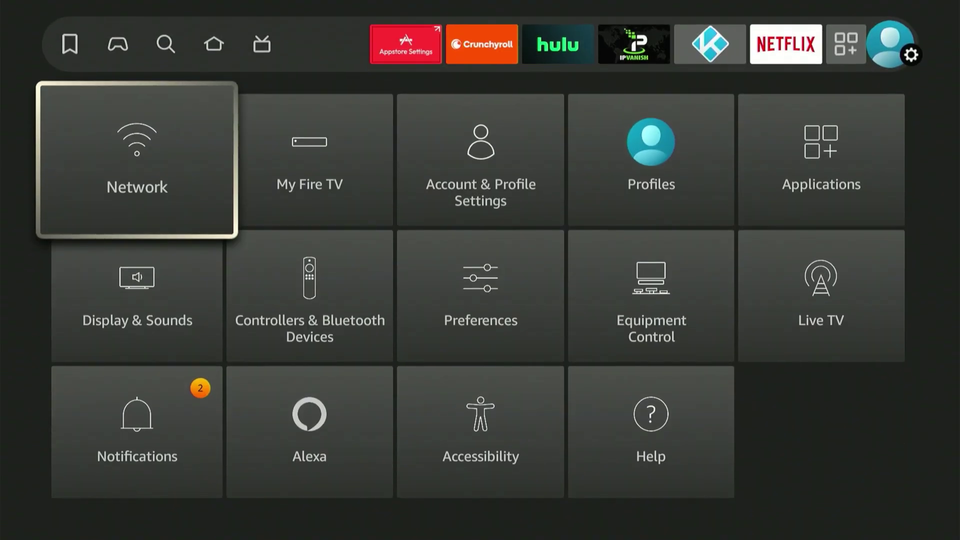
key("Down")
key("Right")
key("Right")
key("Right")
key("Down")
key("Up")
key("Right")
key("Up")
key("Left")
key("Left")
key("Down")
key("Down")
key("Left")
key("Left")
key("Up")
key("Right")
key("Right")
key("Right")
key("Up")
Open the My Fire TV settings
key("Left")
key("Left")
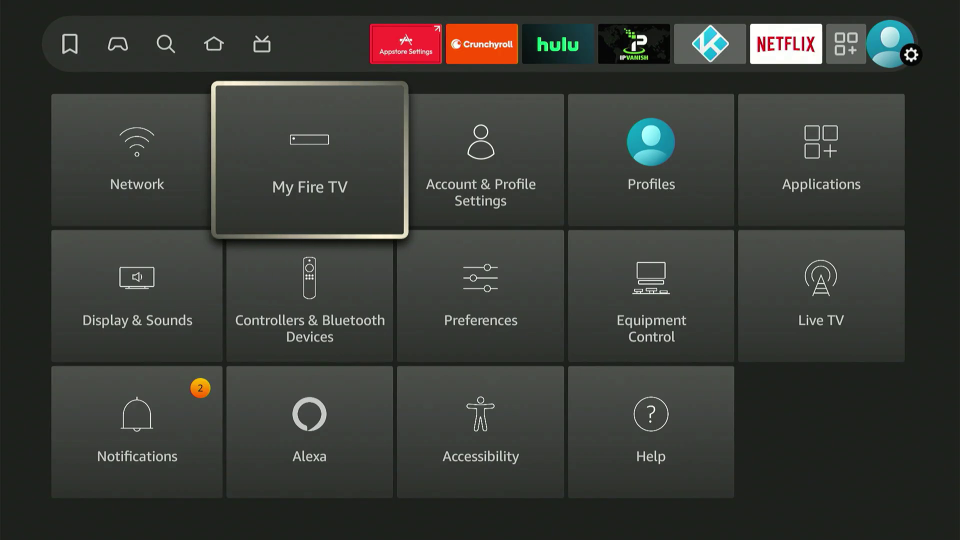
key("Return")
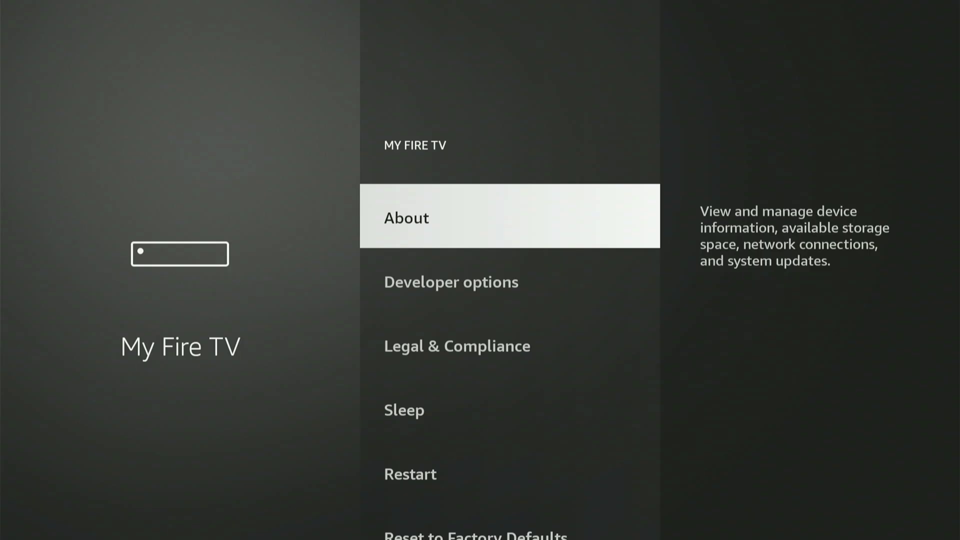
key("Down")
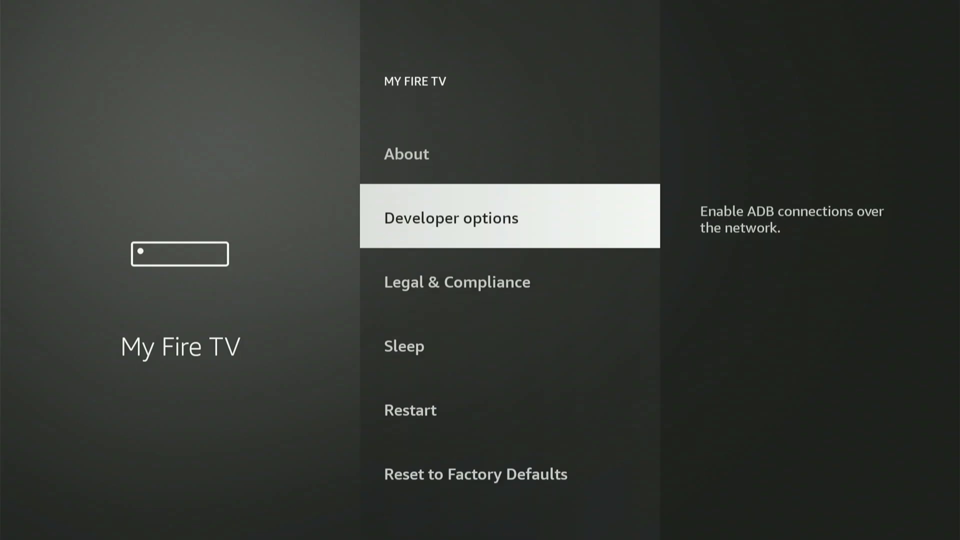
key("Up")
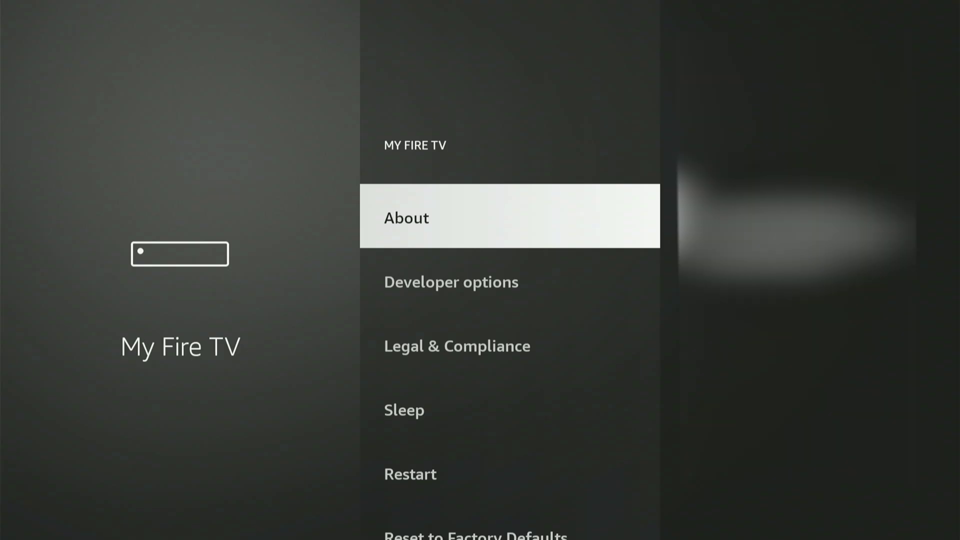
In the About section, select the Fire TV entry repeatedly to unlock the developer options
key("Return")
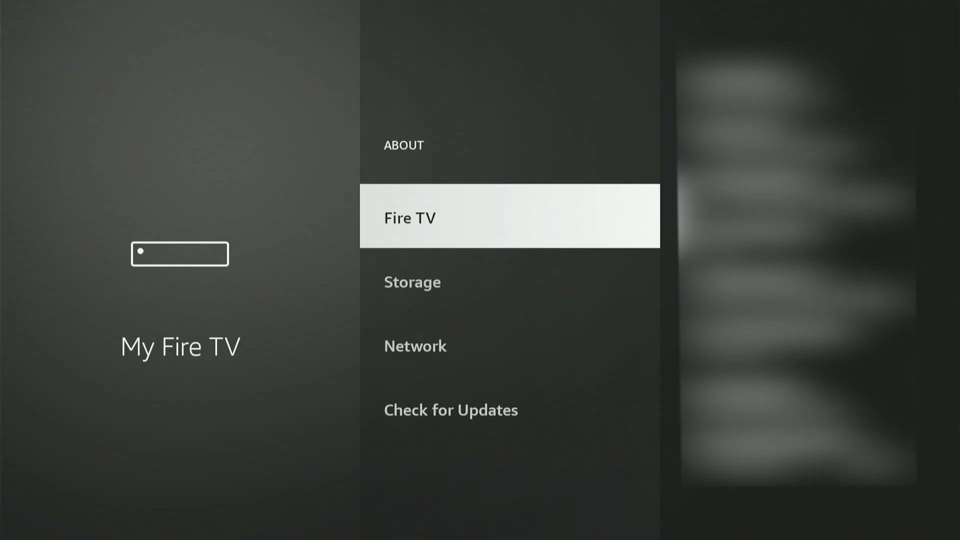
key("Return")
key("Return")
key("Return")
key("Return")
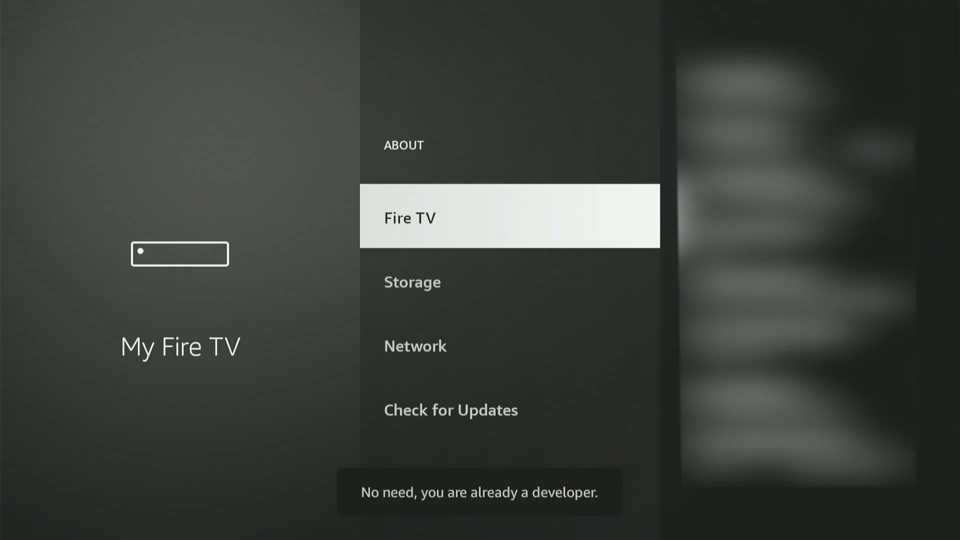
key("Return")
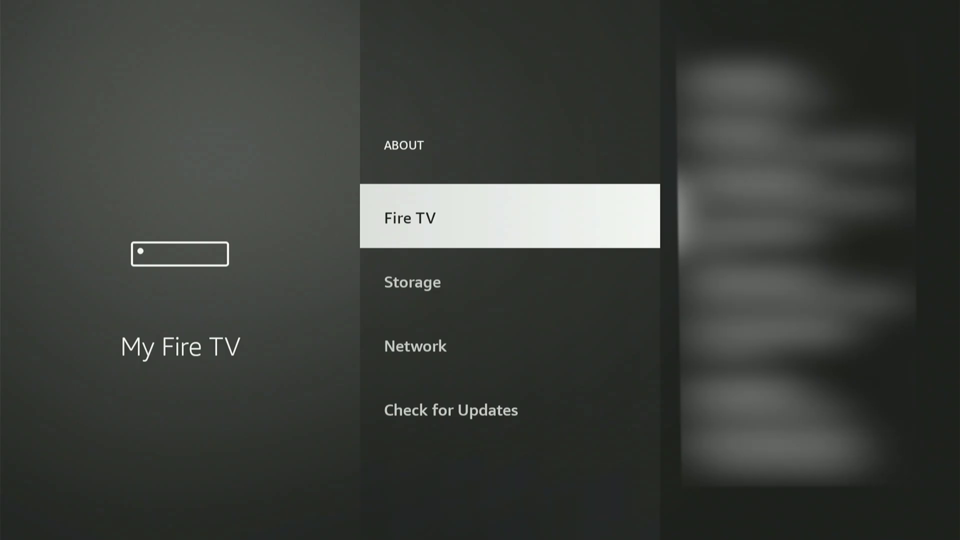
Open the Install unknown apps list inside Developer options
key("Escape")
key("Down")
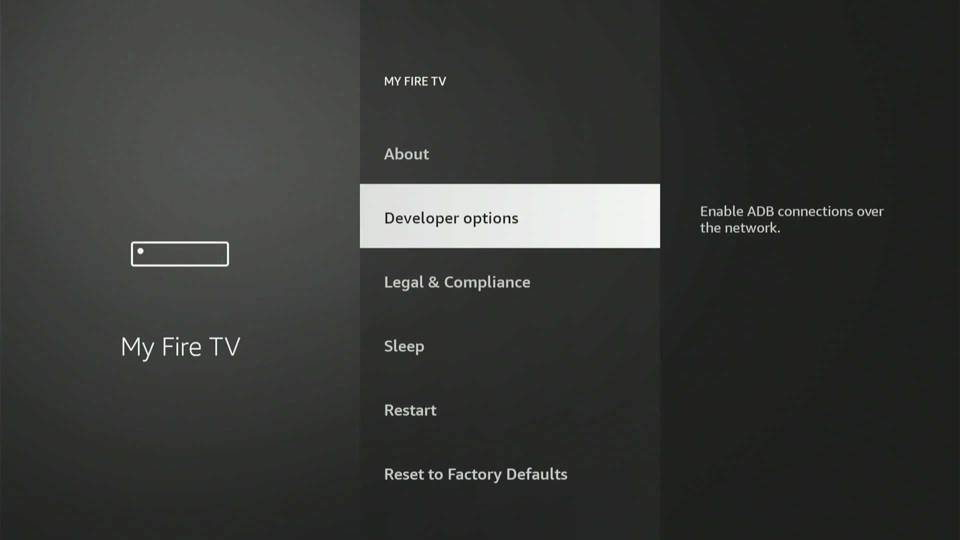
key("Return")
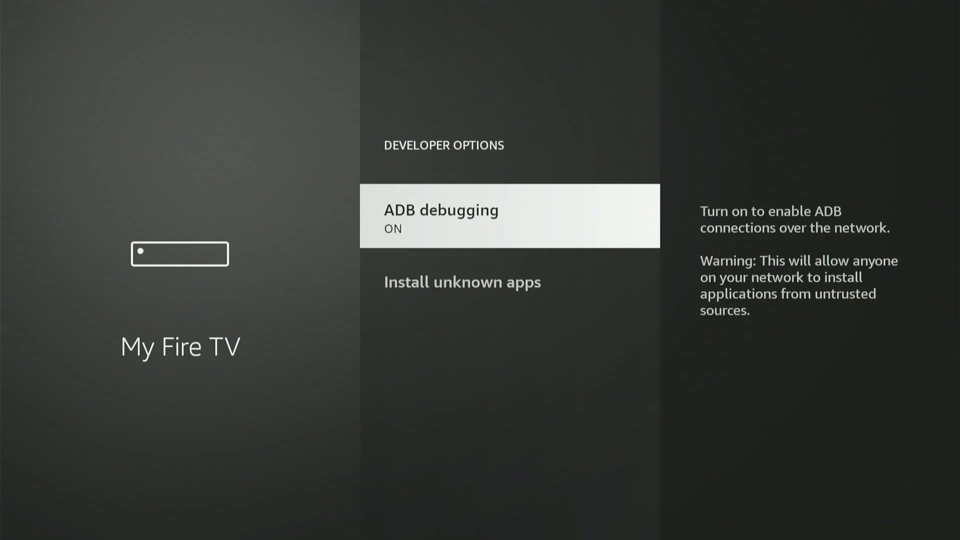
key("Return")
key("Down")
key("Return")
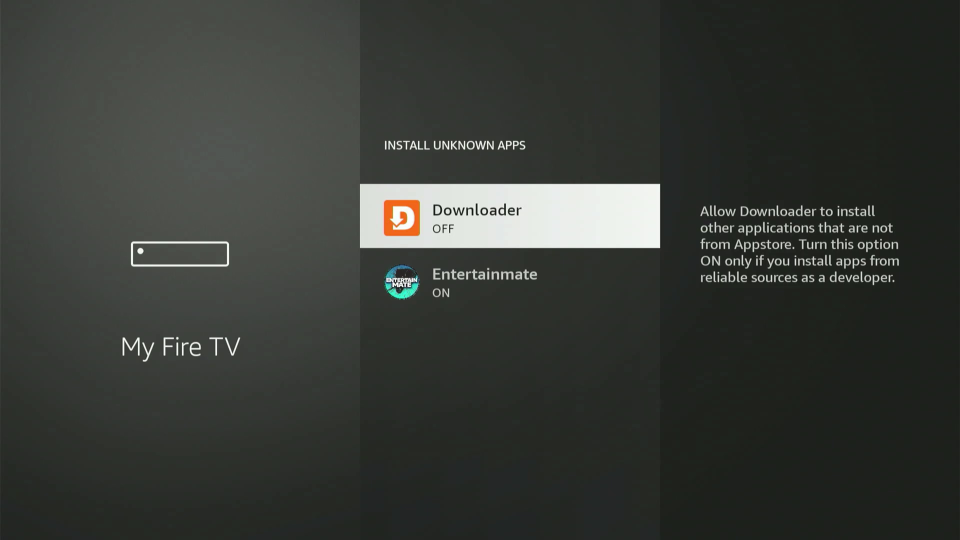
Allow Downloader to install apps from outside the Appstore
key("Down")
key("Up")
key("Return")
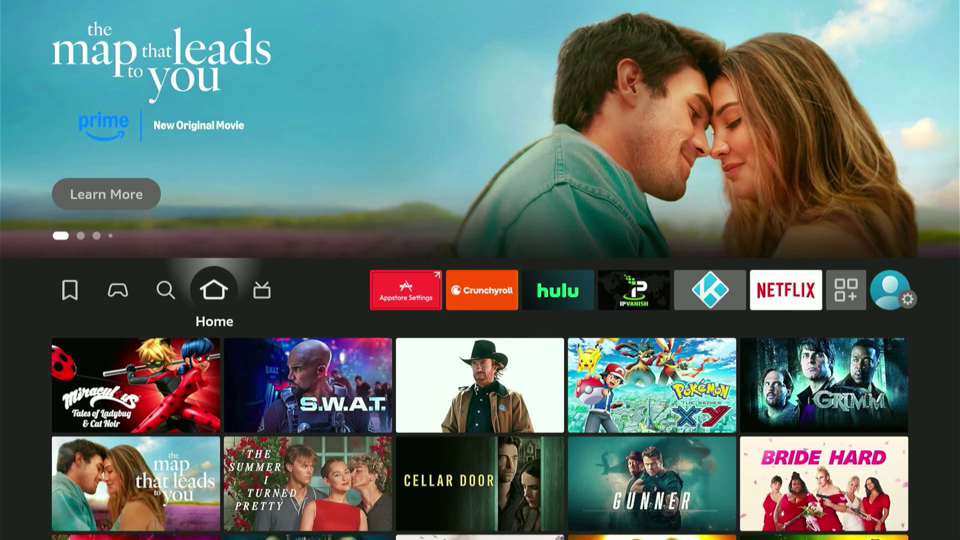
Open the full Your Apps & Channels list from the home screen
key("Right")
key("Right")
key("Right")
key("Right")
key("Right")
key("Right")
key("Right")
key("Right")
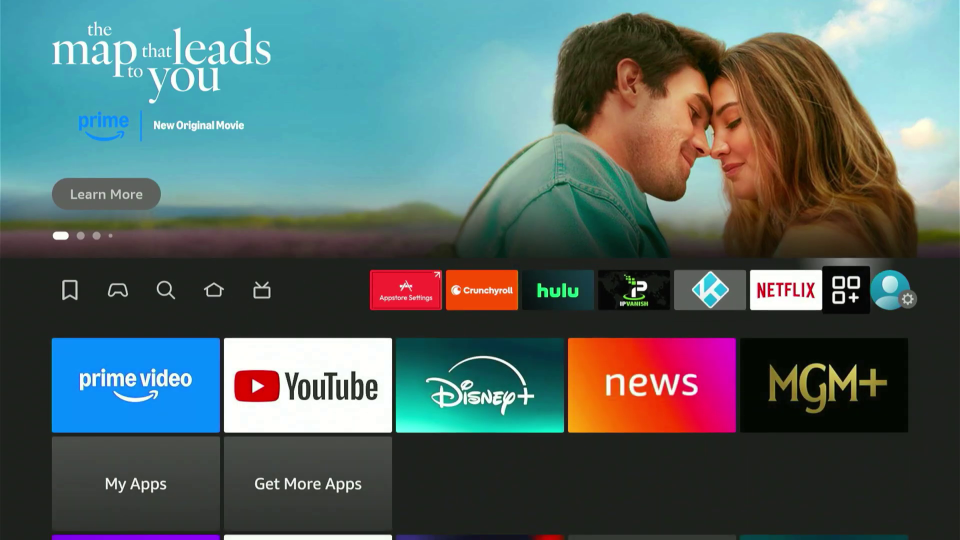
key("Return")
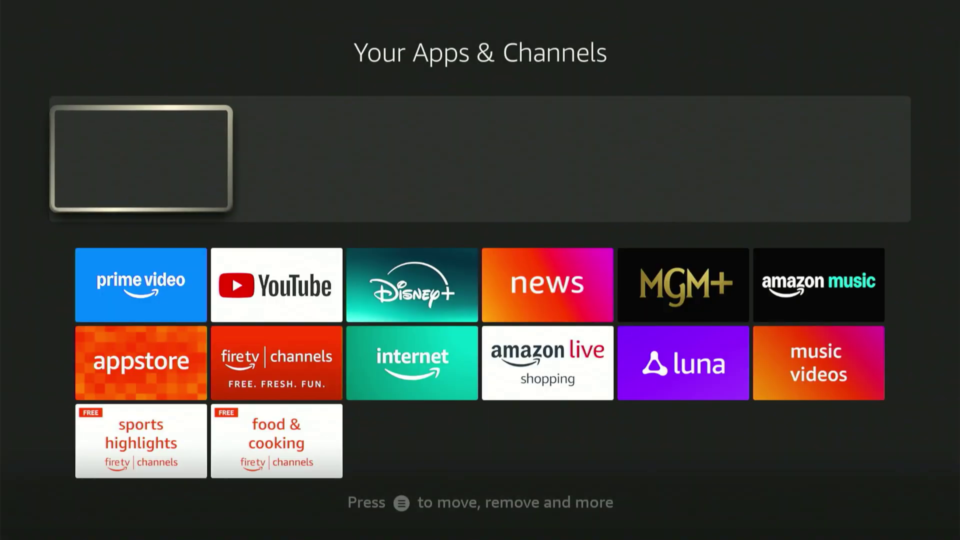
Launch Downloader from the installed apps and dismiss its welcome message
key("Down")
key("Down")
key("Down")
key("Down")
key("Down")
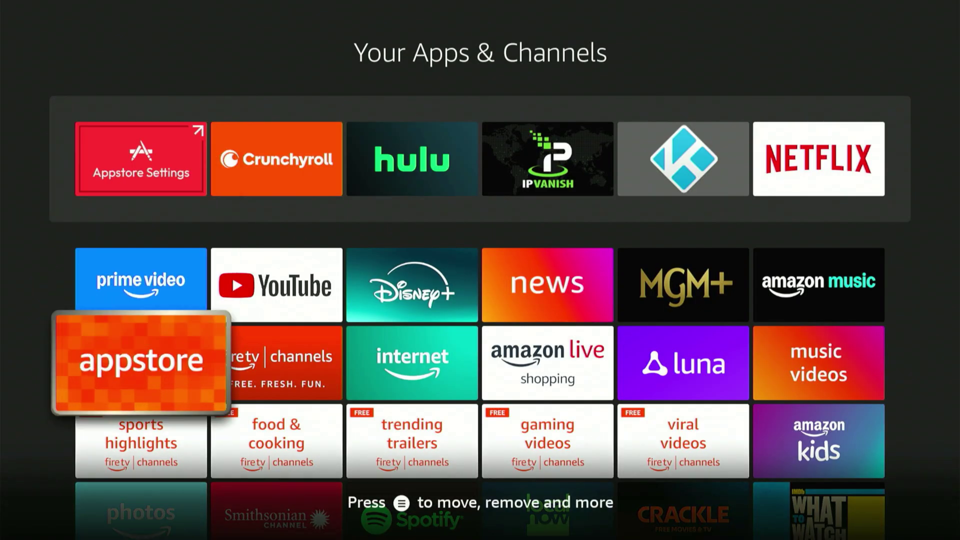
key("Right")
key("Right")
key("Right")
key("Right")
key("Right")
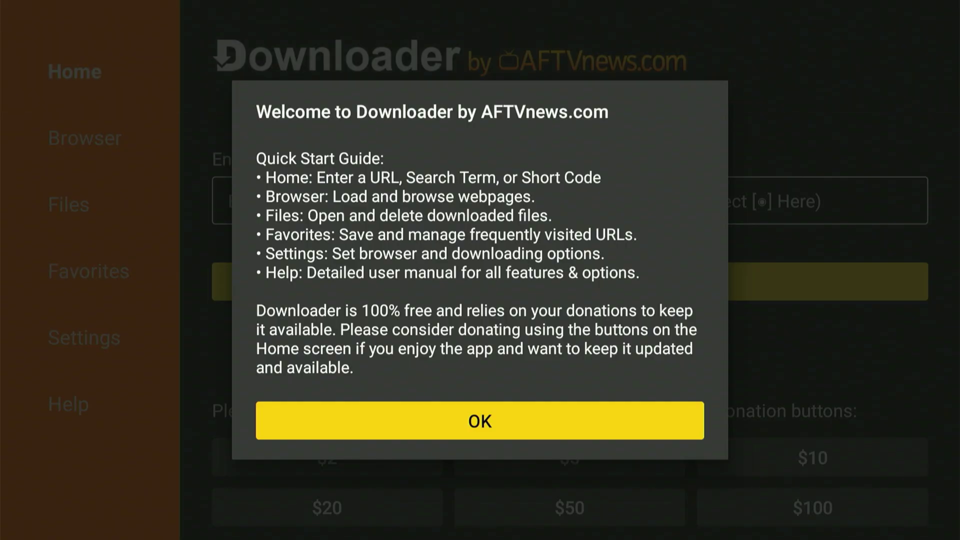
key("Return")
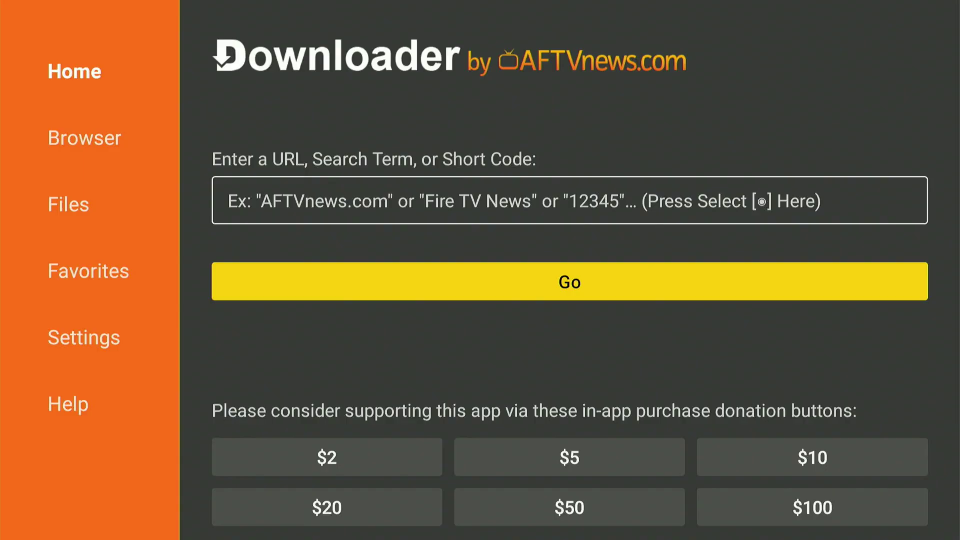
Enter the short code 3826020 in Downloader's URL, search term or short code field
key("Up")
key("Return")
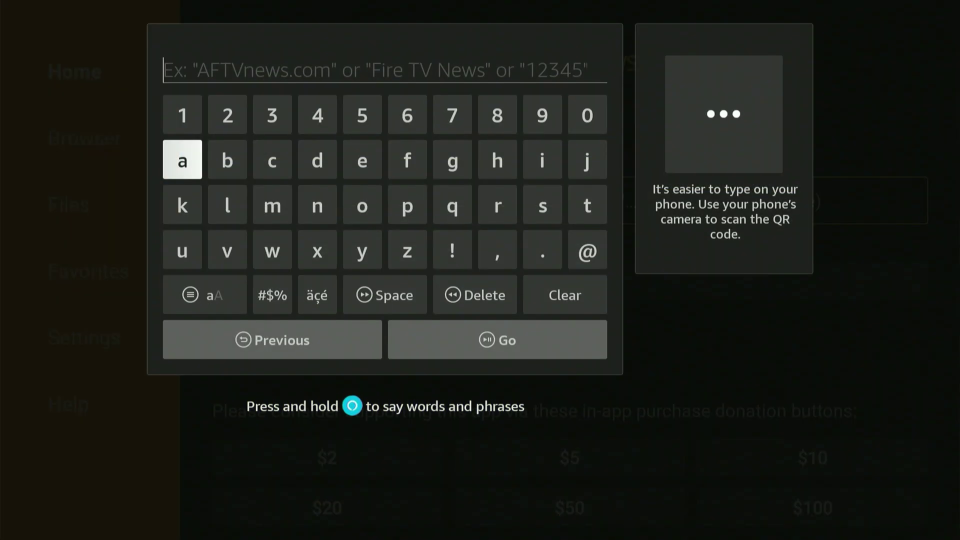
key("Up")
key("Right")
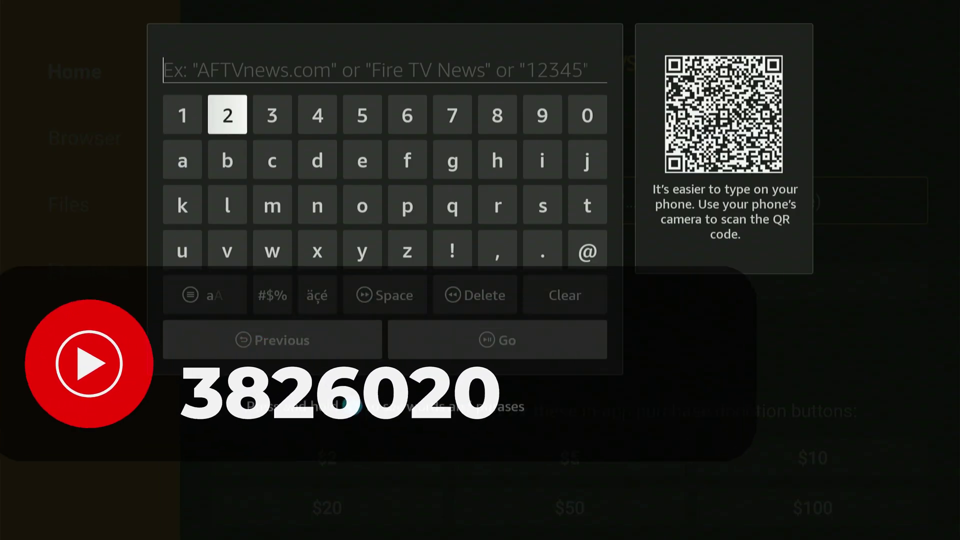
key("Right")
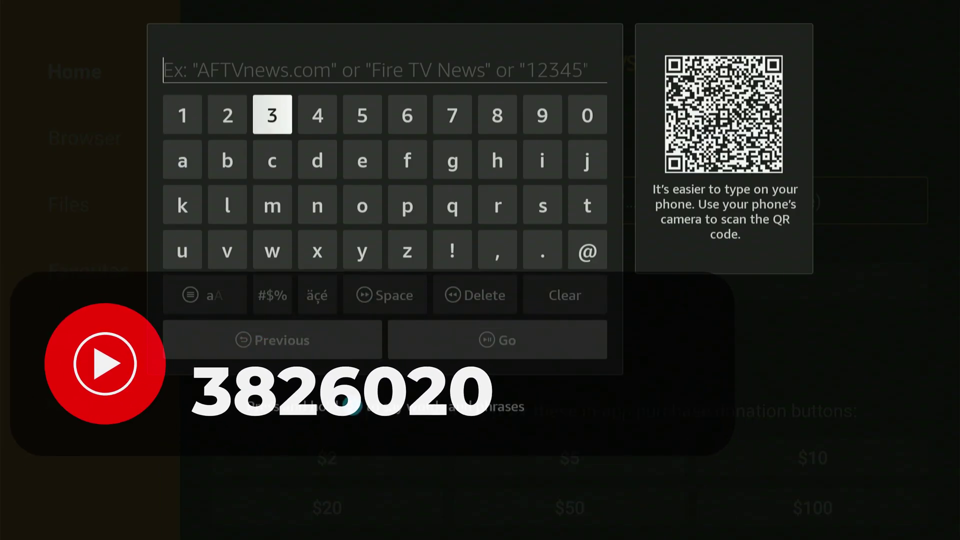
key("Return")
key("Right")
key("Right")
key("Right")
key("Right")
key("Right")
key("Return")
key("Left")
key("Left")
key("Left")
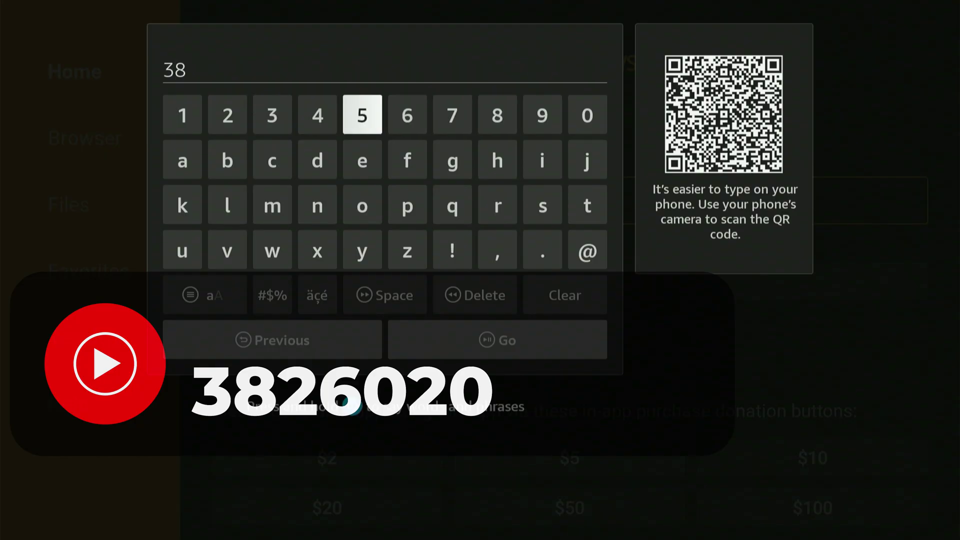
key("Left")
key("Left")
key("Left")
key("Return")
key("Right")
key("Right")
key("Right")
key("Right")
key("Return")
key("Right")
key("Right")
key("Right")
key("Right")
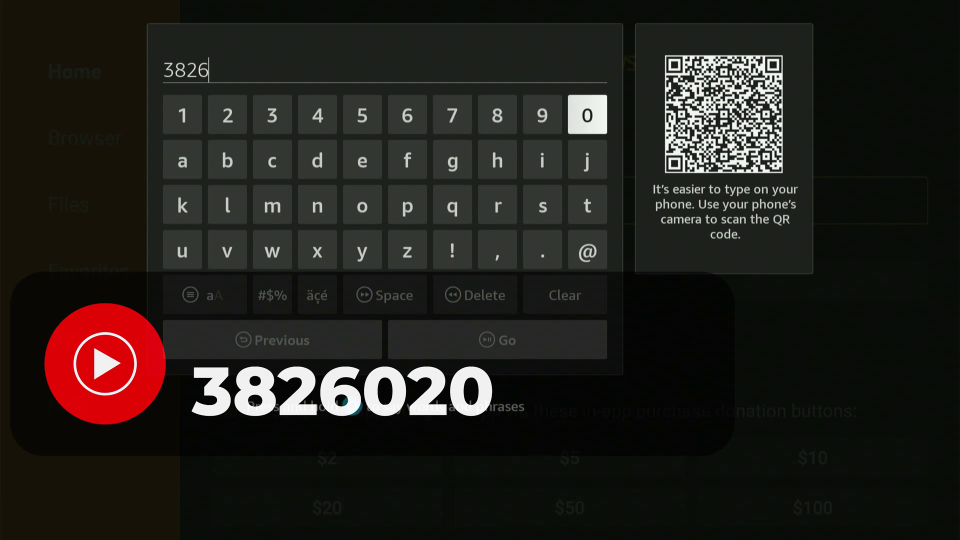
key("Return")
key("Right")
key("Right")
key("Return")
key("Left")
key("Left")
key("Return")
Submit the entered short code and download the APK file it links to
key("Down")
key("Down")
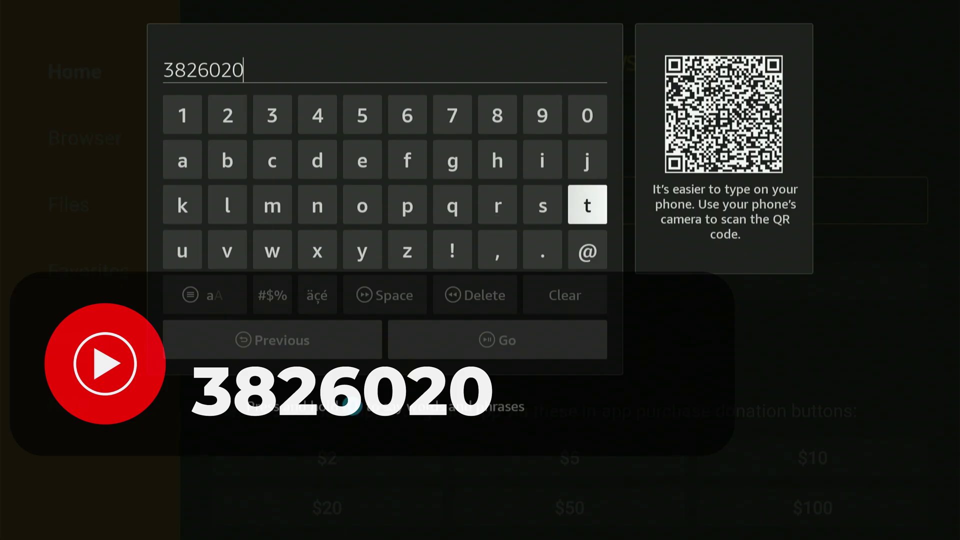
key("Down")
key("Down")
key("Down")
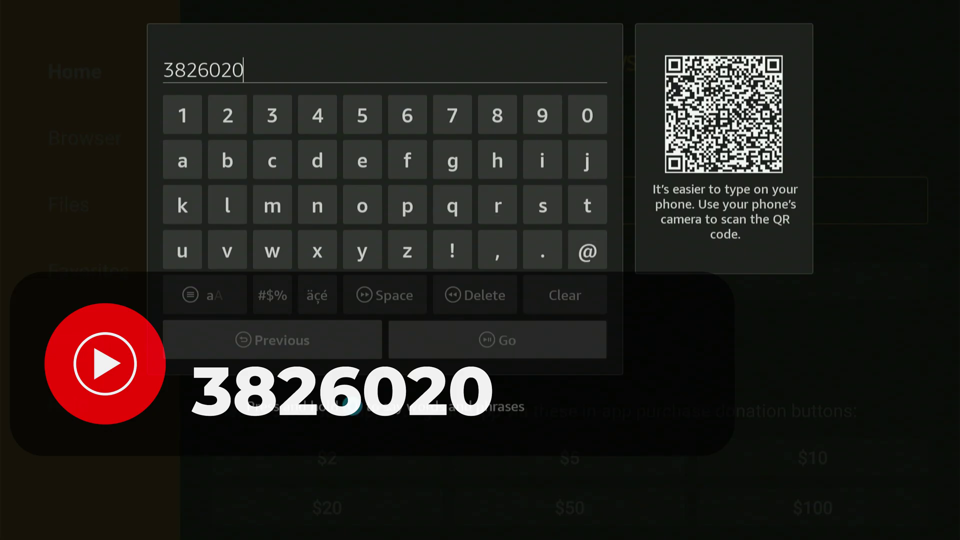
key("Return")
key("Return")
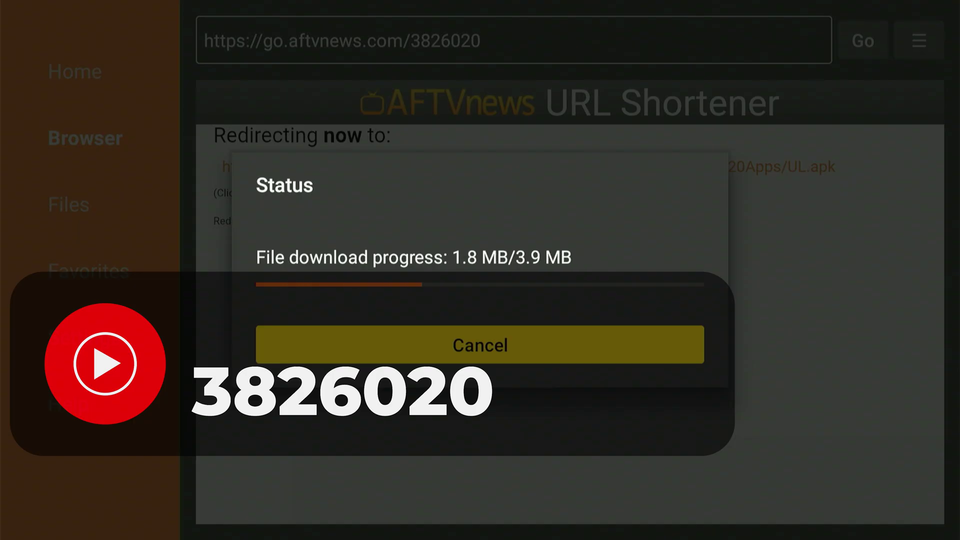
key("Return")
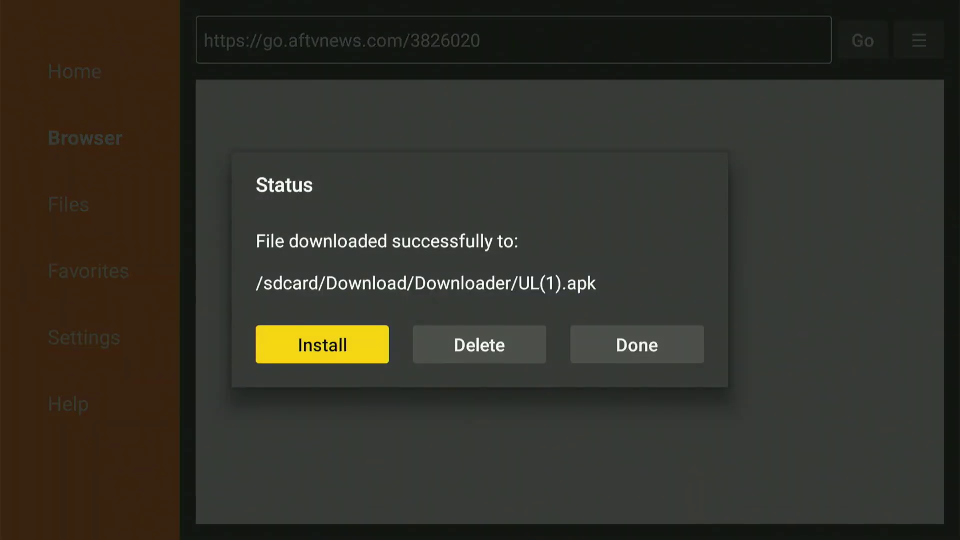
Delete the downloaded installer file UL(1).apk and confirm the deletion
key("Right")
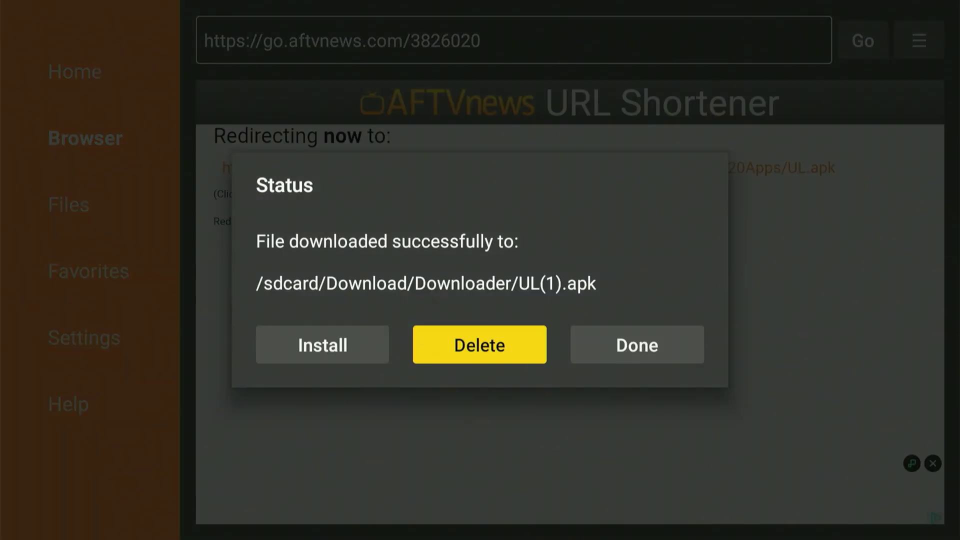
key("Return")
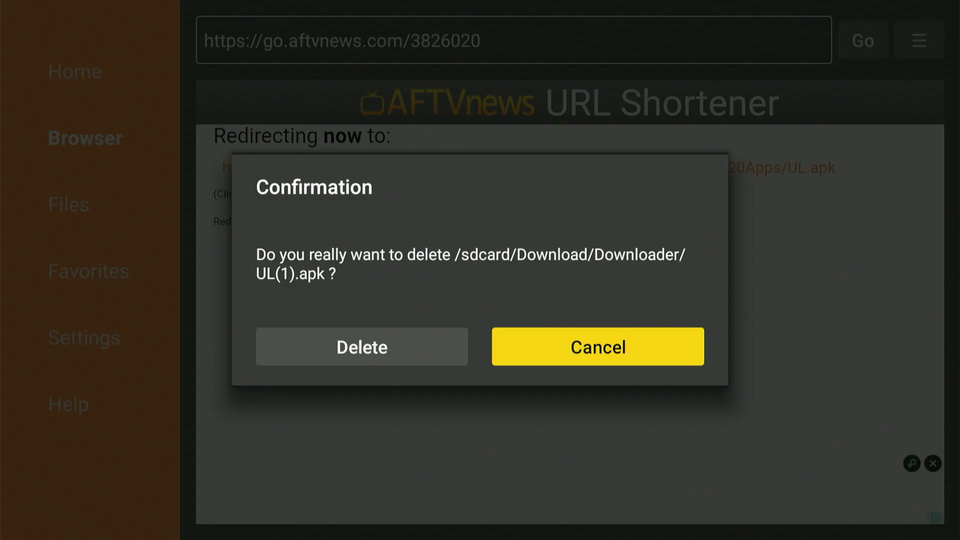
key("Left")
key("Return")
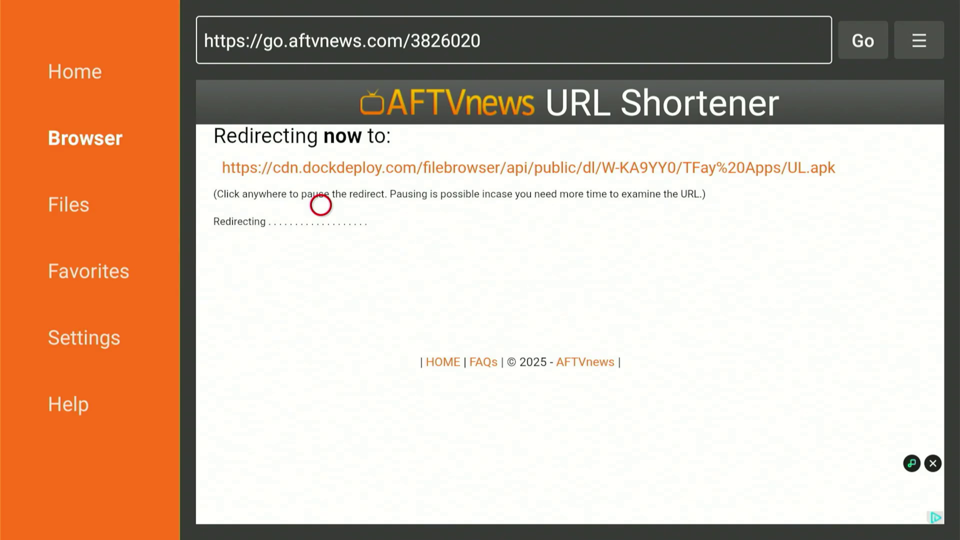
Leave Downloader for the home screen and open the My Fire TV settings
key("Home")
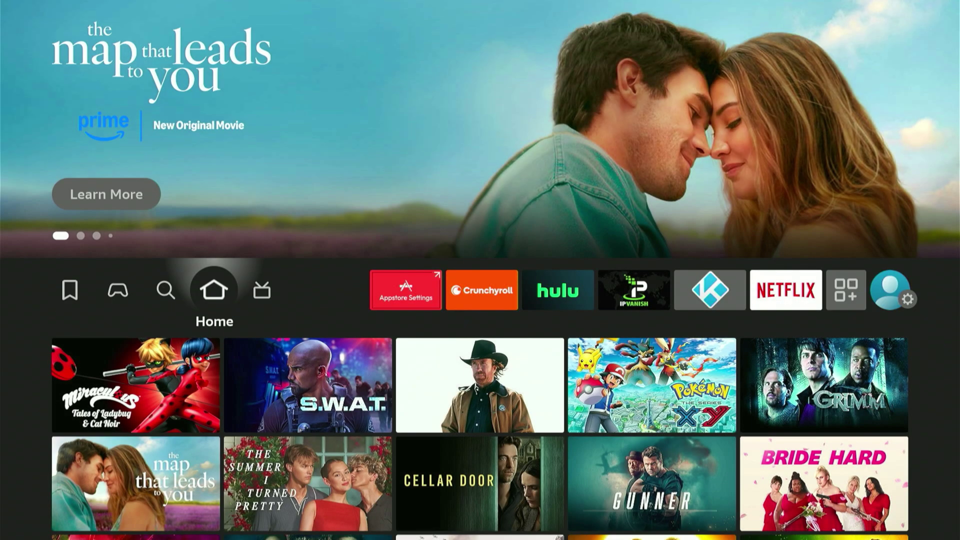
key("Right")
key("Right")
key("Right")
key("Right")
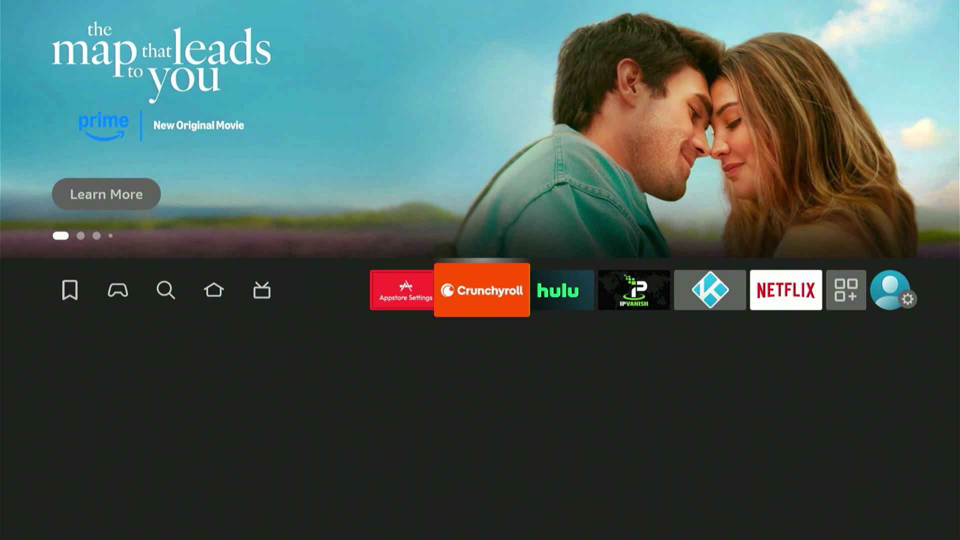
key("Right")
key("Right")
key("Right")
key("Right")
key("Right")
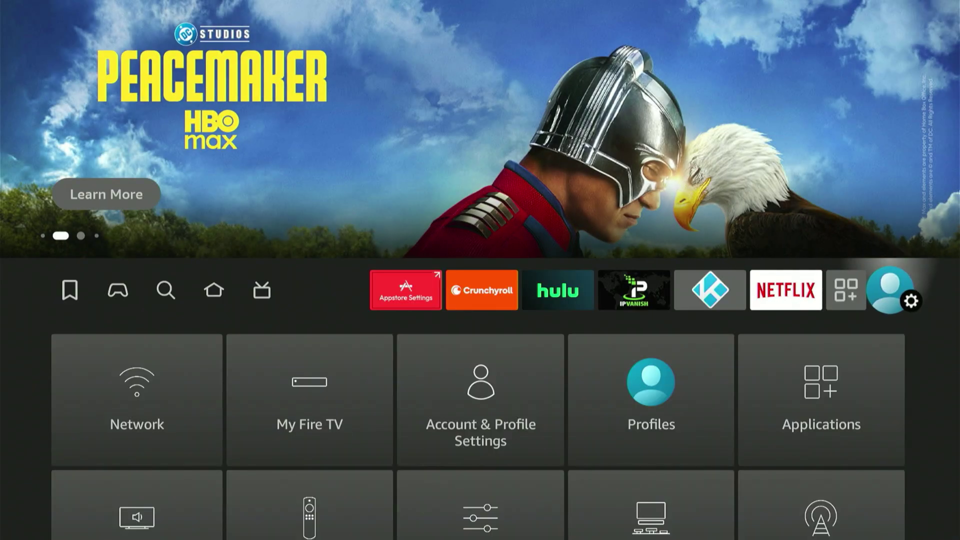
key("Down")
key("Right")
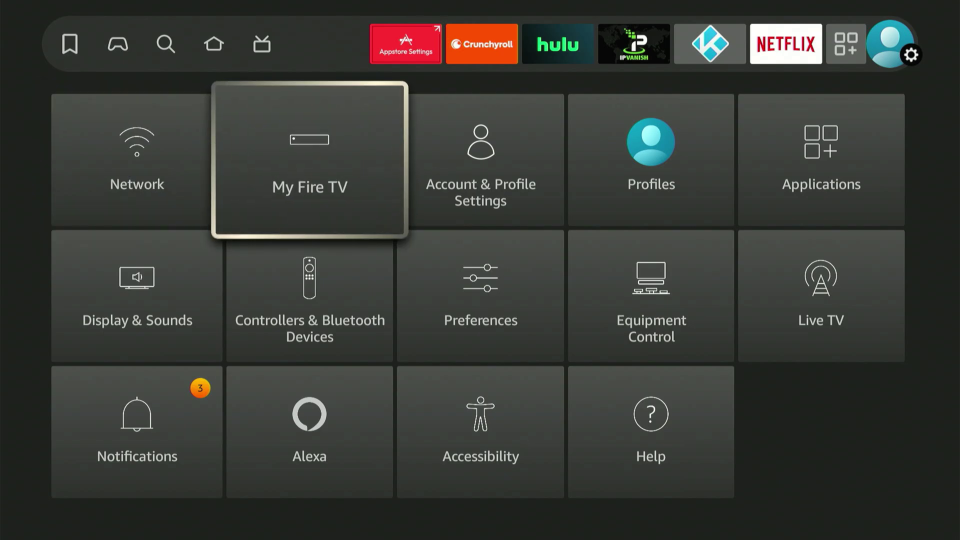
key("Return")
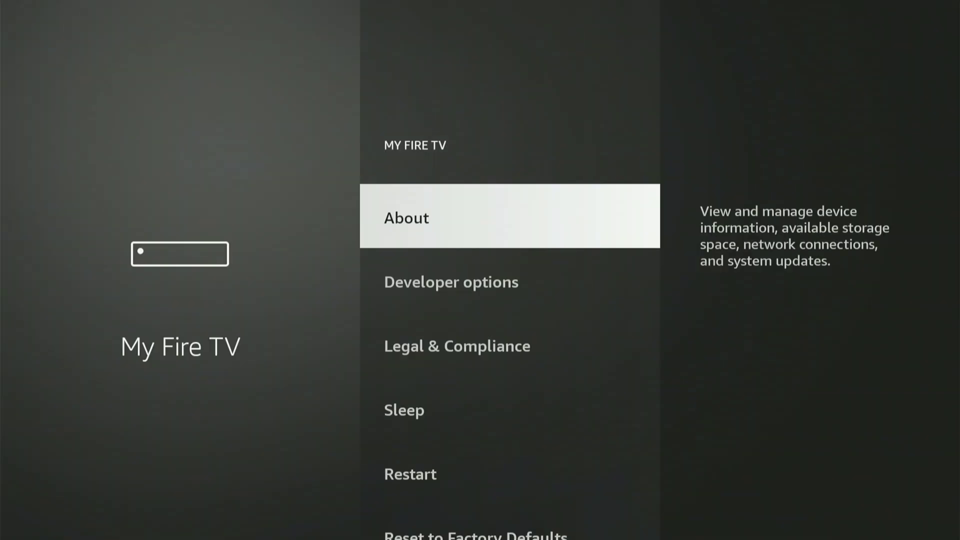
Allow Unlinked to install unknown apps in the developer options
key("Down")
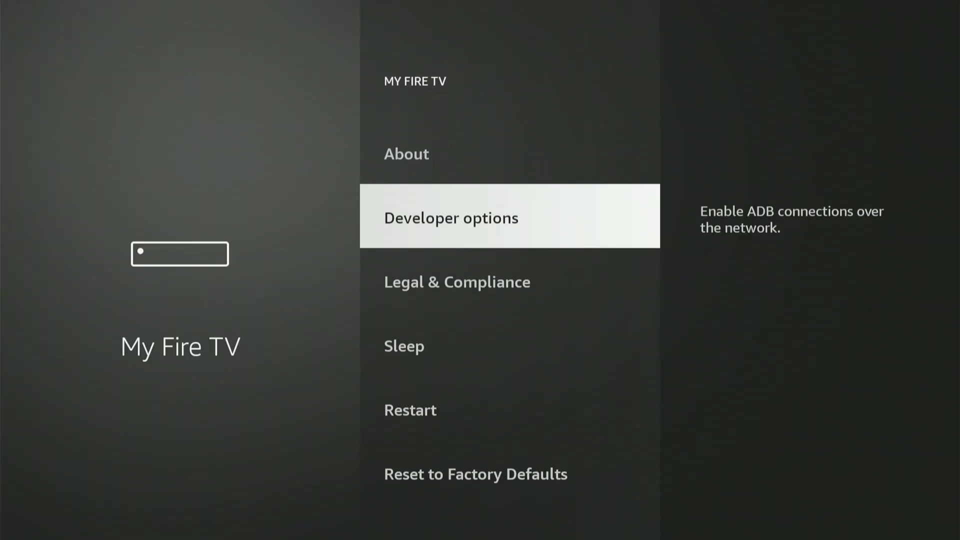
key("Return")
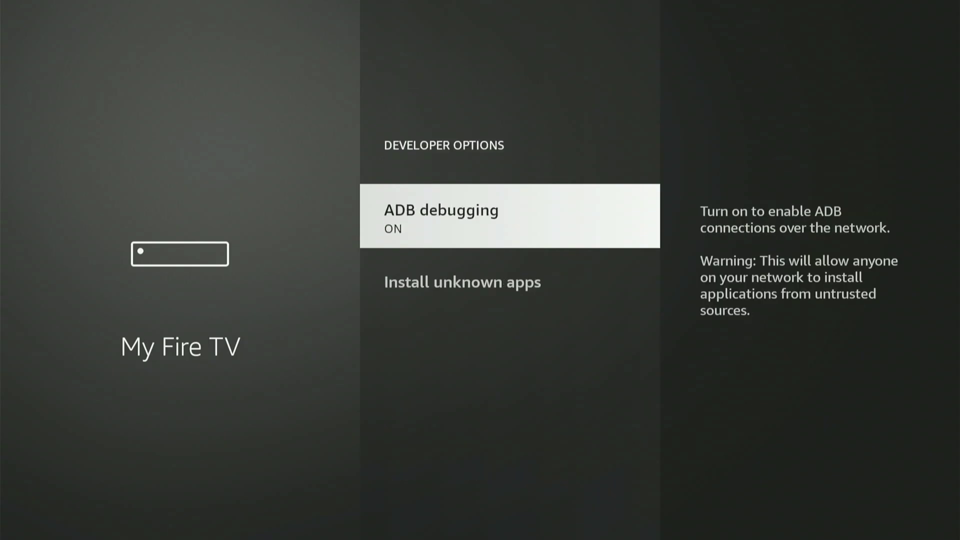
key("Down")
key("Return")
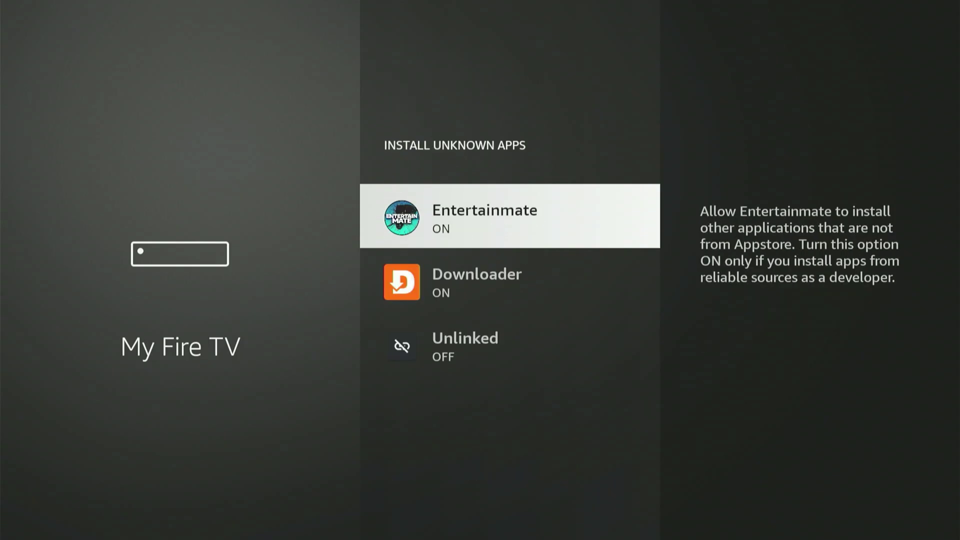
key("Down")
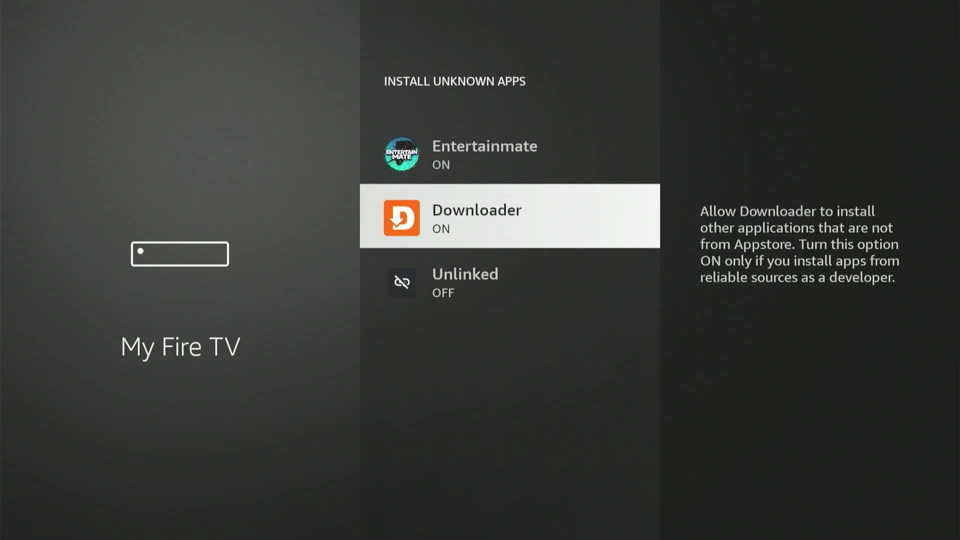
key("Down")
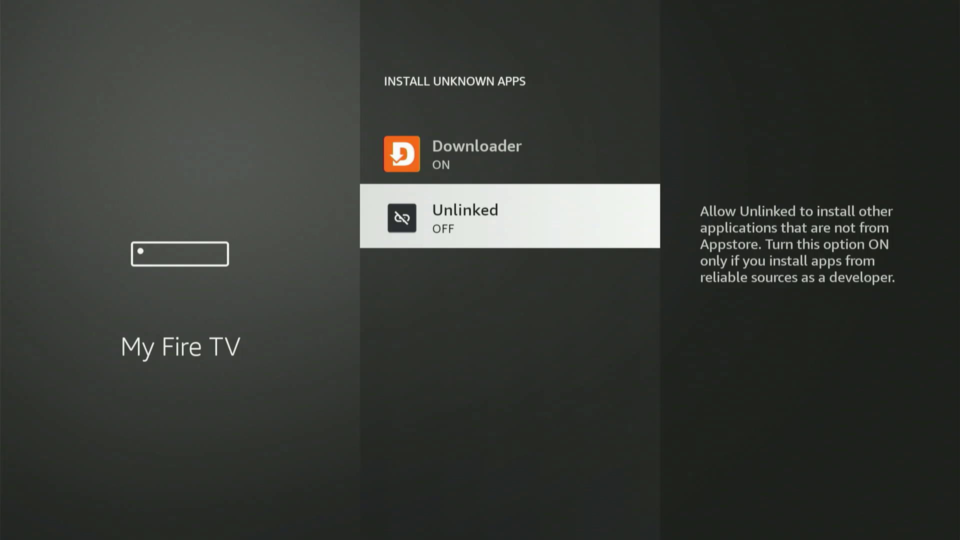
key("Return")
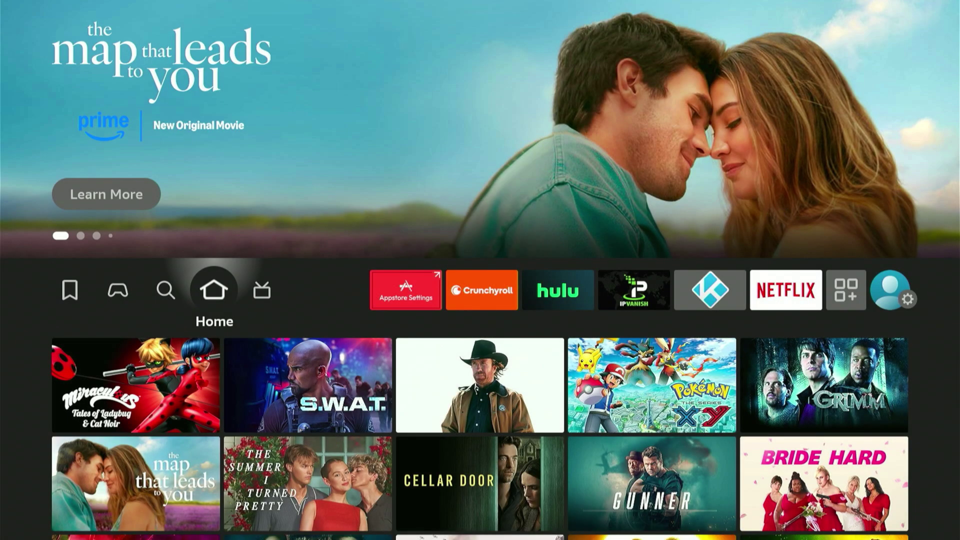
Show the complete Your Apps & Channels list from the home screen
key("Right")
key("Right")
key("Right")
key("Right")
key("Right")
key("Right")
key("Right")
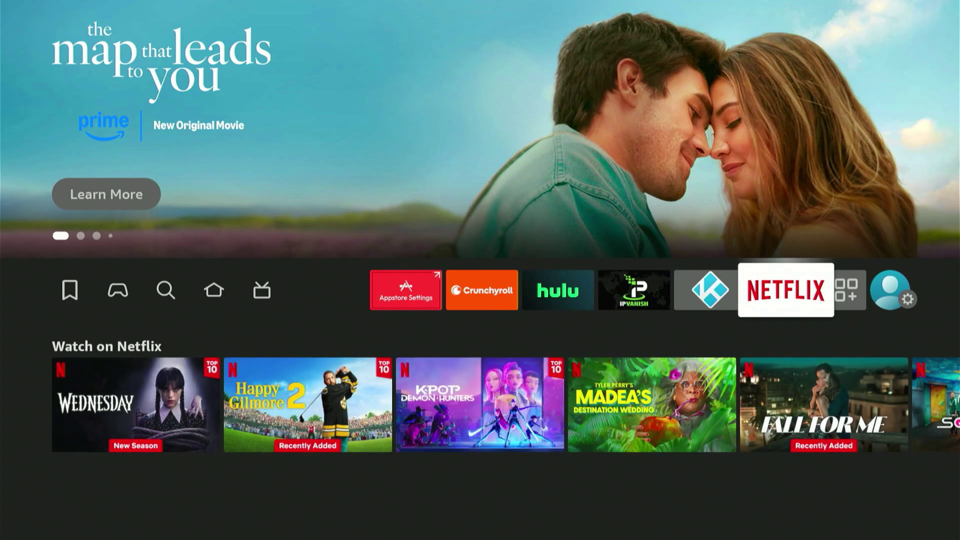
key("Right")
key("Return")
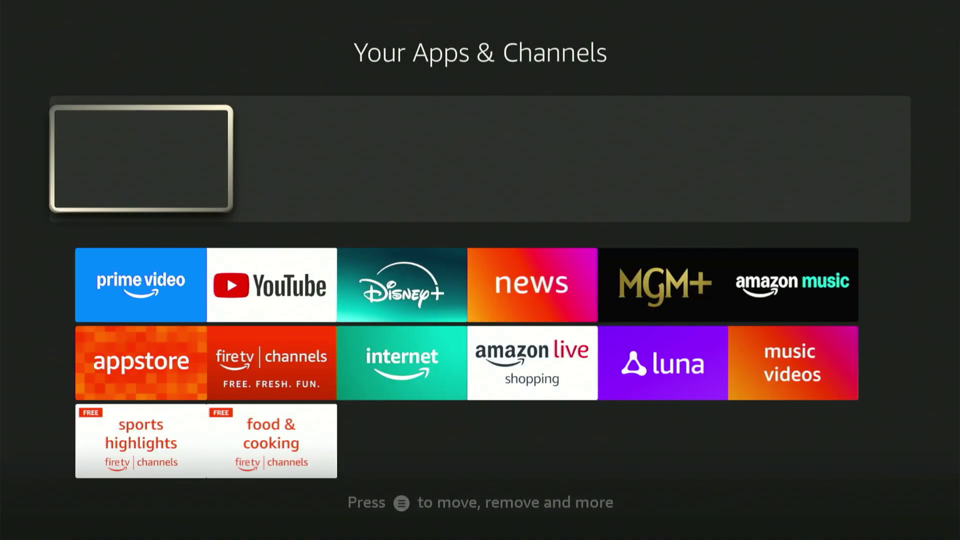
Launch Unlinked from the end of the installed apps list
key("Down")
key("Down")
key("Down")
key("Down")
key("Down")
key("Down")
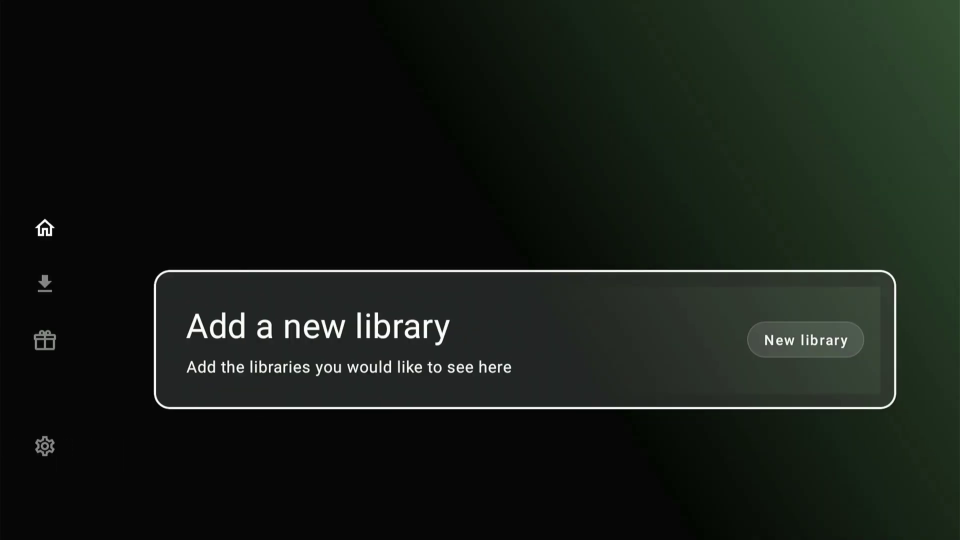
Start adding a new library in Unlinked and enter firetweaks as the library to add
key("Return")
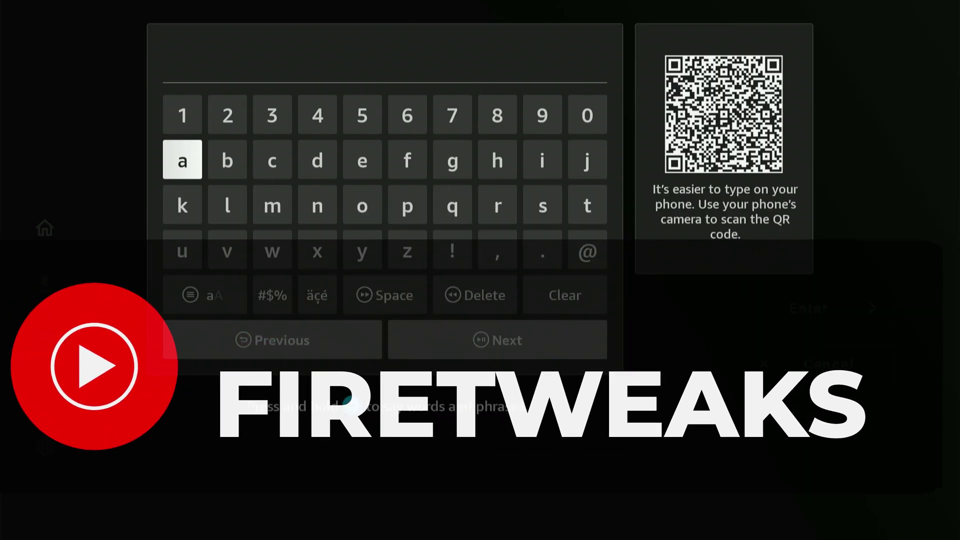
key("Right")
key("Right")
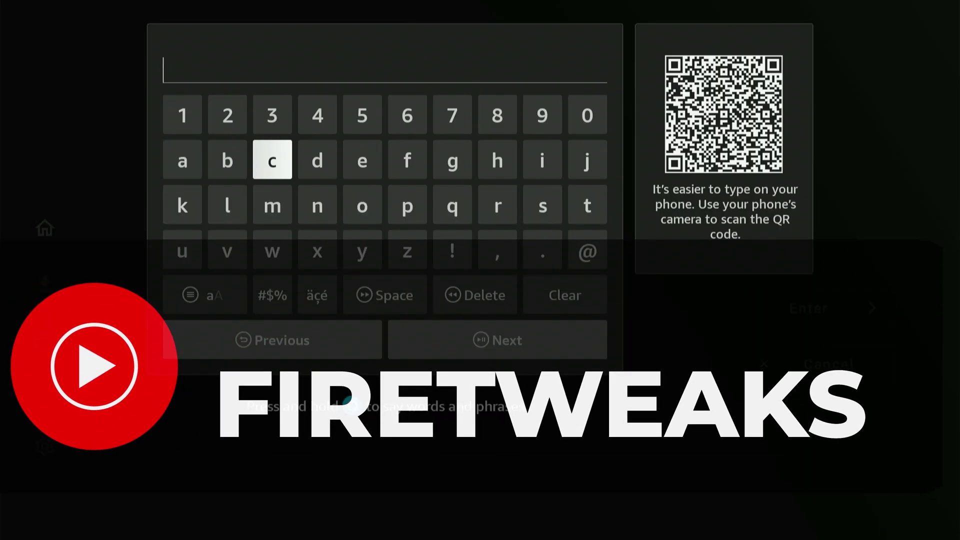
key("Right")
key("Right")
key("Right")
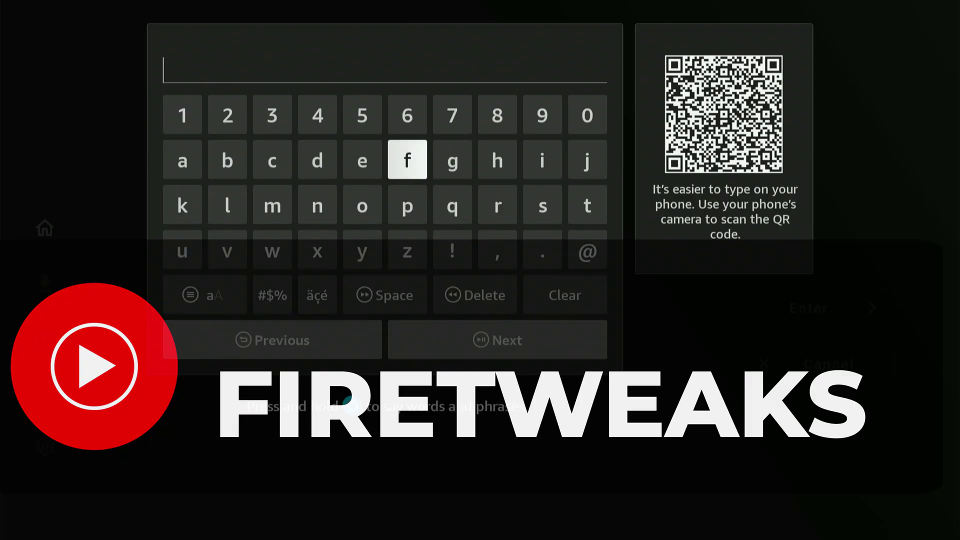
key("Return")
key("Right")
key("Right")
key("Right")
key("Return")
key("Down")
key("Left")
key("Return")
key("Left")
key("Left")
key("Left")
key("Up")
key("Return")
key("Down")
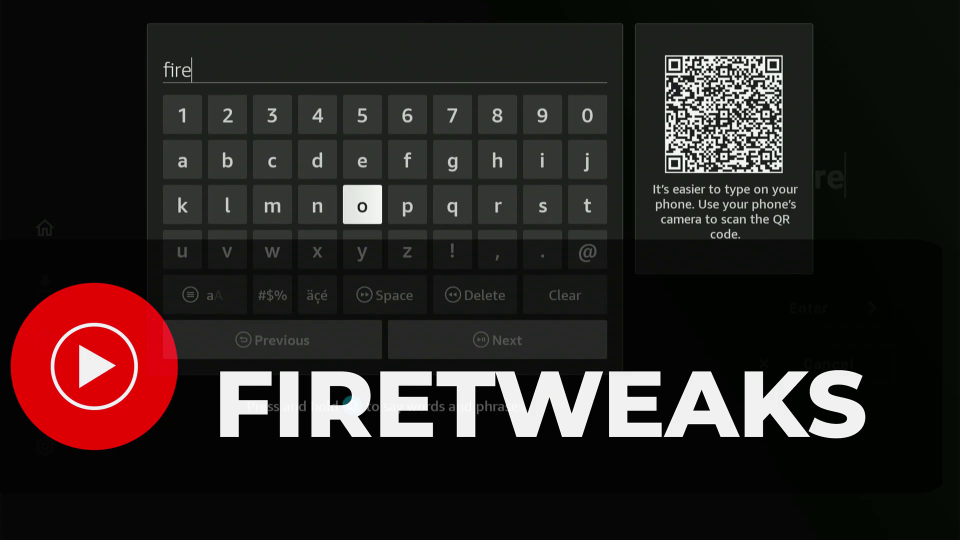
key("Right")
key("Right")
key("Right")
key("Right")
key("Right")
key("Return")
key("Left")
key("Left")
key("Left")
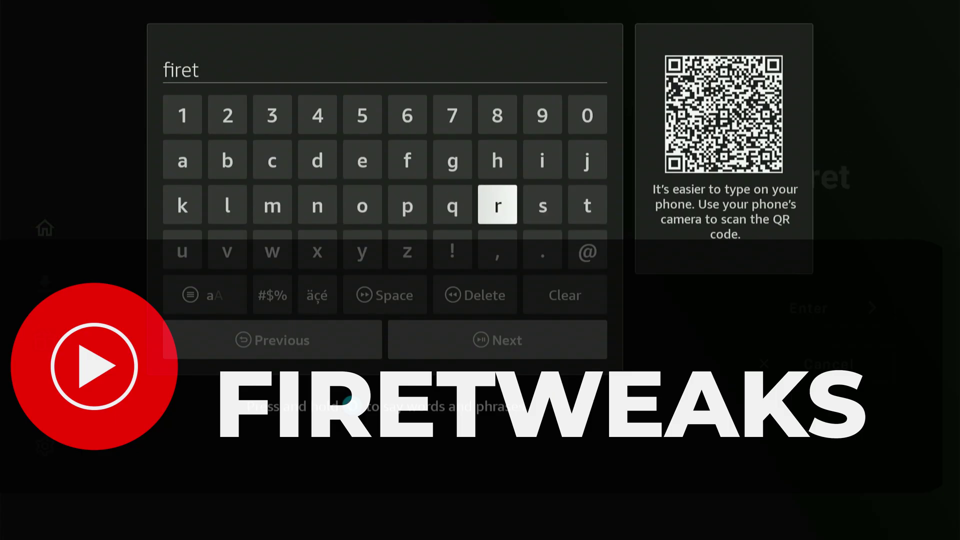
key("Left")
key("Left")
key("Left")
key("Left")
key("Down")
key("Return")
key("Up")
key("Up")
key("Right")
key("Right")
key("Return")
key("Left")
key("Left")
key("Left")
key("Left")
key("Return")
key("Down")
key("Return")
key("Right")
key("Right")
key("Right")
key("Right")
key("Right")
key("Right")
key("Right")
key("Right")
key("Return")
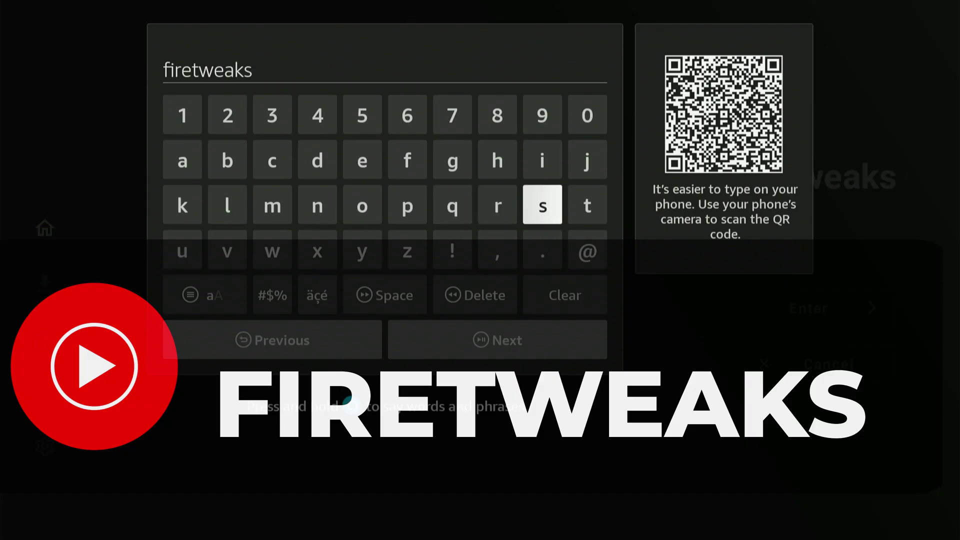
key("Down")
key("Down")
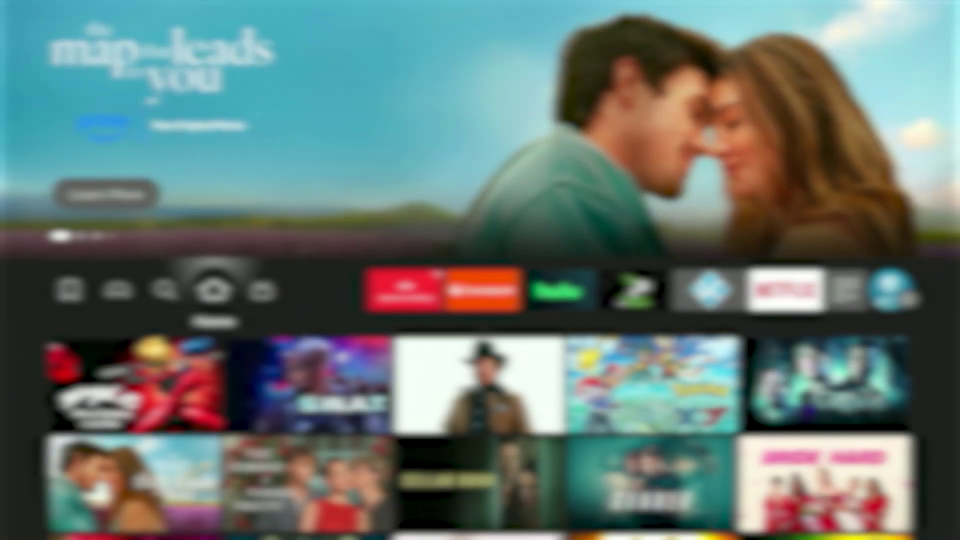
Open the Fire TV search from the home screen's Find section and enter Ipvanish as the search term
key("Left")
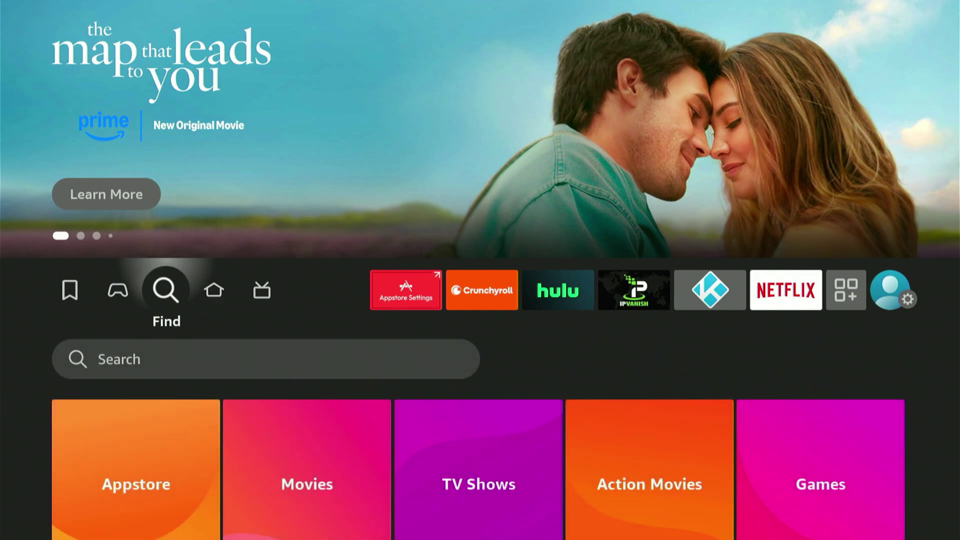
key("Down")
key("Return")
key("Down")
key("Right")
key("Right")
key("Right")
key("Right")
key("Right")
key("Right")
key("Right")
key("Right")
key("Up")
key("Return")
key("Down")
key("Left")
key("Left")
key("Left")
key("Left")
key("Left")
key("Left")
key("Return")
key("Right")
key("Right")
key("Right")
key("Right")
key("Right")
key("Right")
key("Return")
key("Left")
key("Left")
key("Left")
key("Left")
key("Left")
key("Left")
key("Left")
key("Left")
key("Up")
key("Return")
key("Down")
key("Return")
key("Right")
key("Right")
key("Right")
key("Right")
key("Right")
key("Right")
key("Right")
key("Right")
key("Up")
key("Return")
key("Left")
key("Left")
key("Left")
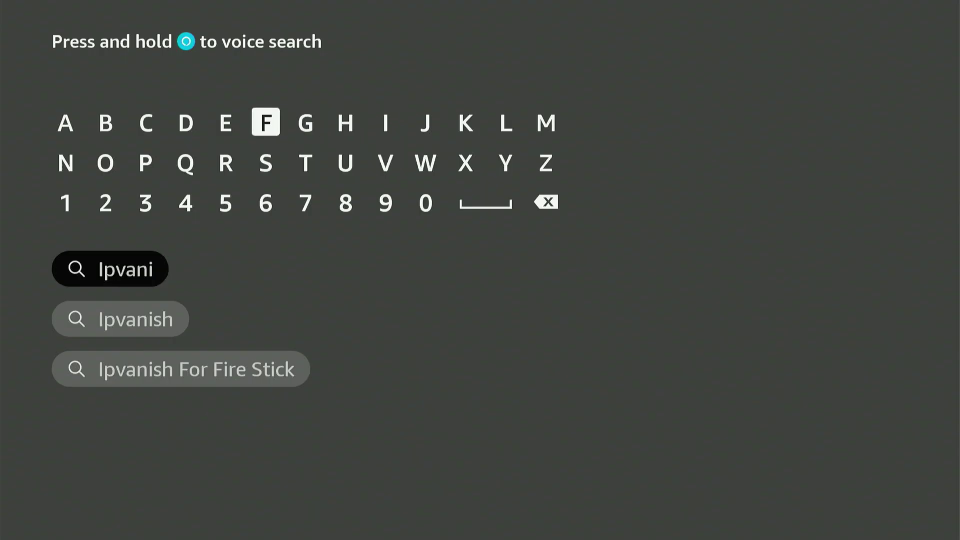
key("Down")
key("Return")
key("Up")
key("Right")
key("Right")
key("Return")
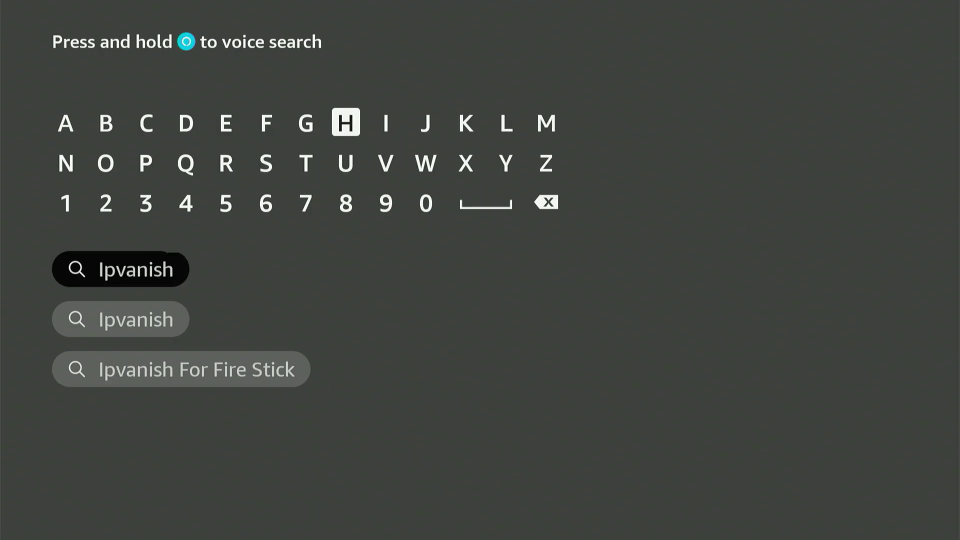
Choose the Ipvanish For Fire Stick search suggestion, and install and launch IPVanish VPN from its results
key("Down")
key("Down")
key("Down")
key("Down")
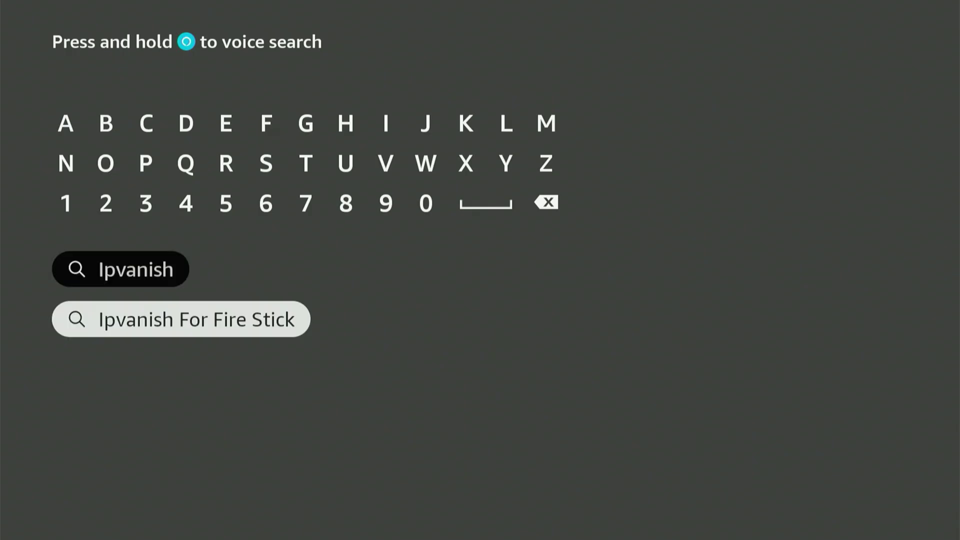
key("Return")
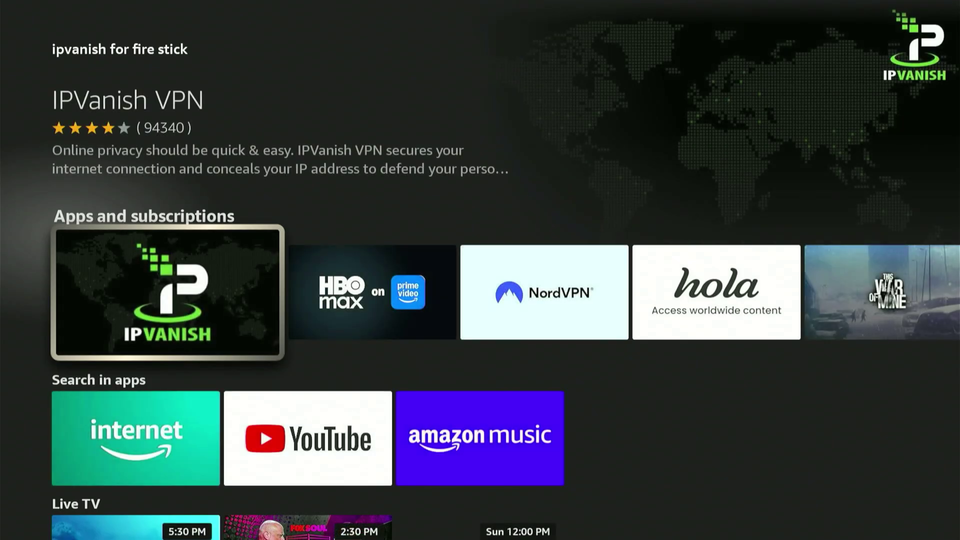
key("Return")
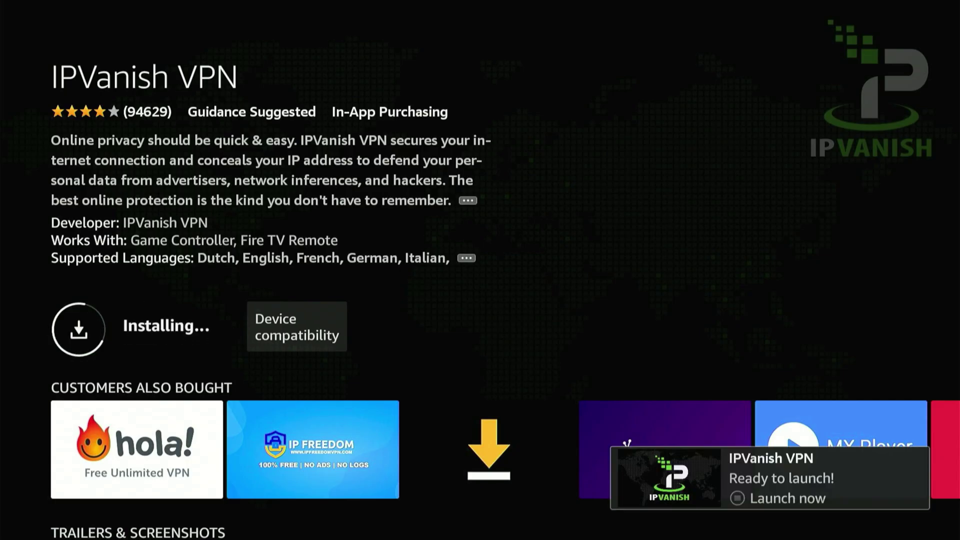
key("Return")
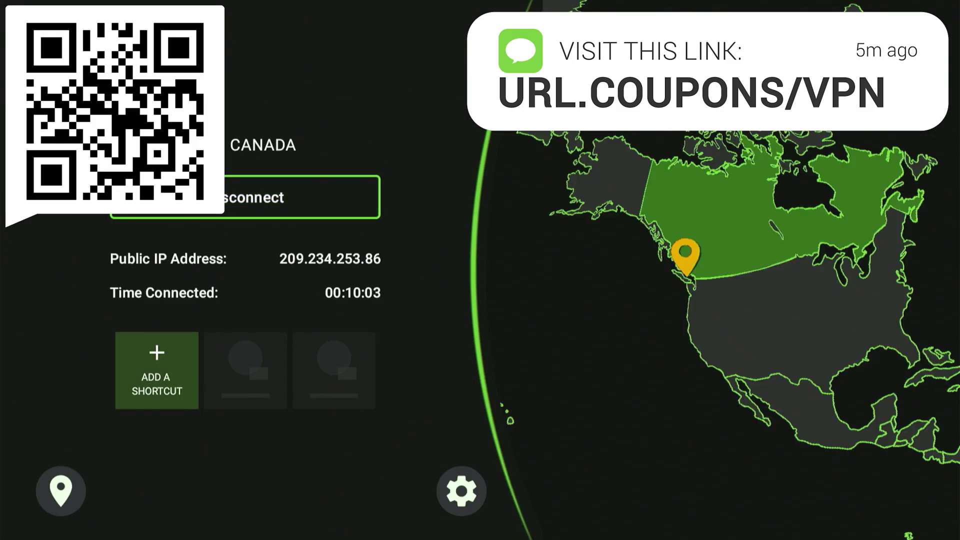
left_click(60, 490)
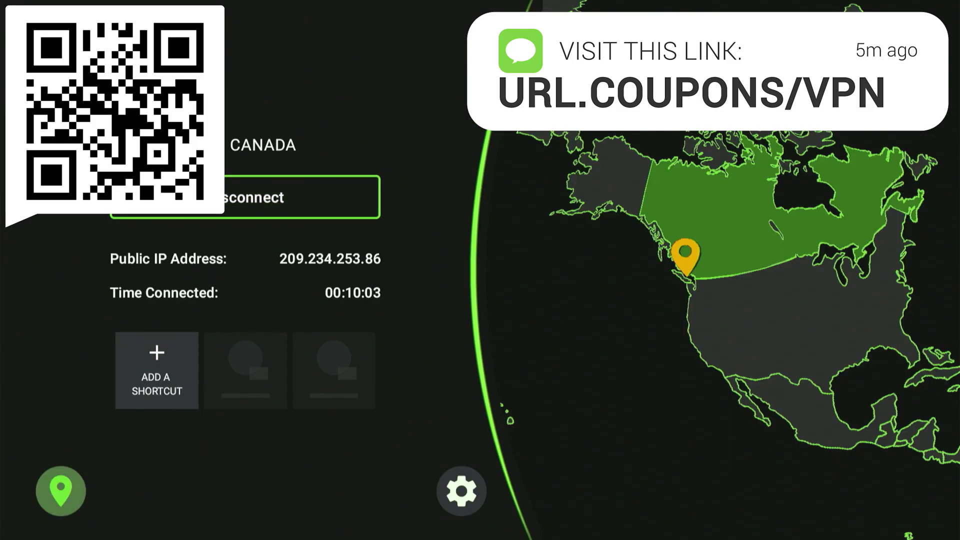
left_click(156, 370)
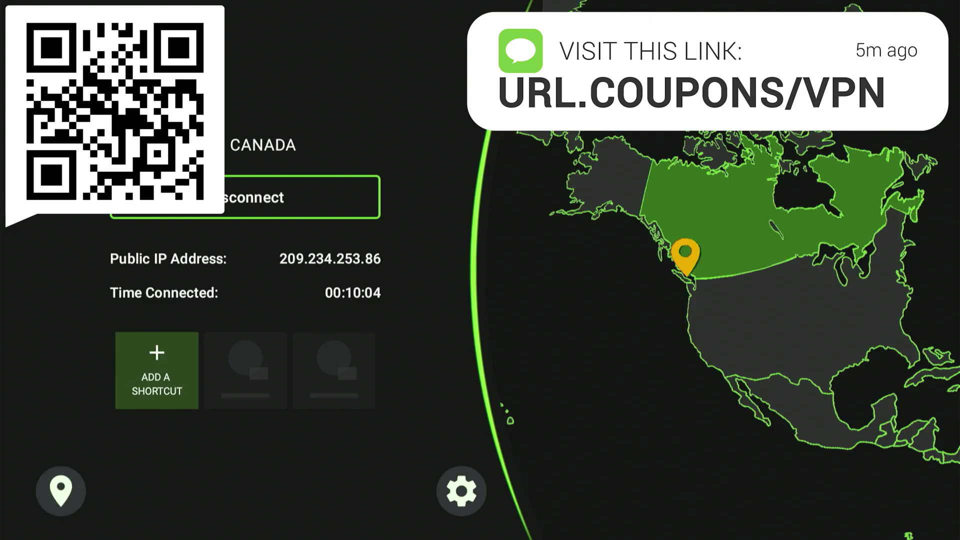
left_click(300, 197)
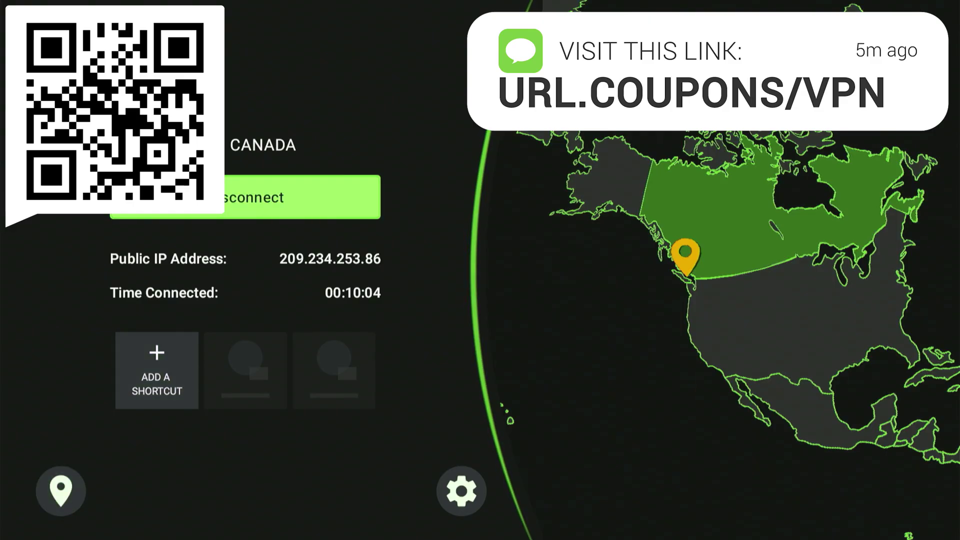
left_click(156, 370)
left_click(60, 491)
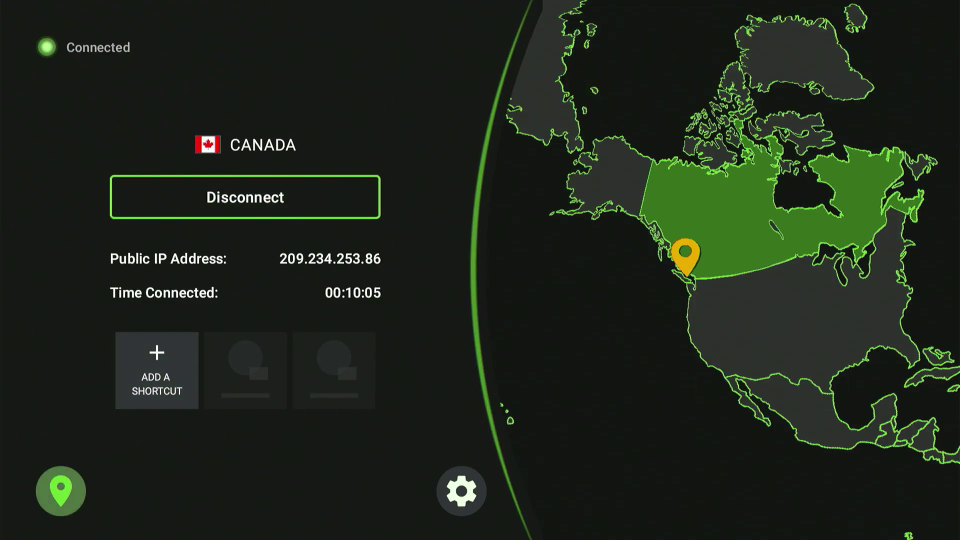
left_click(156, 370)
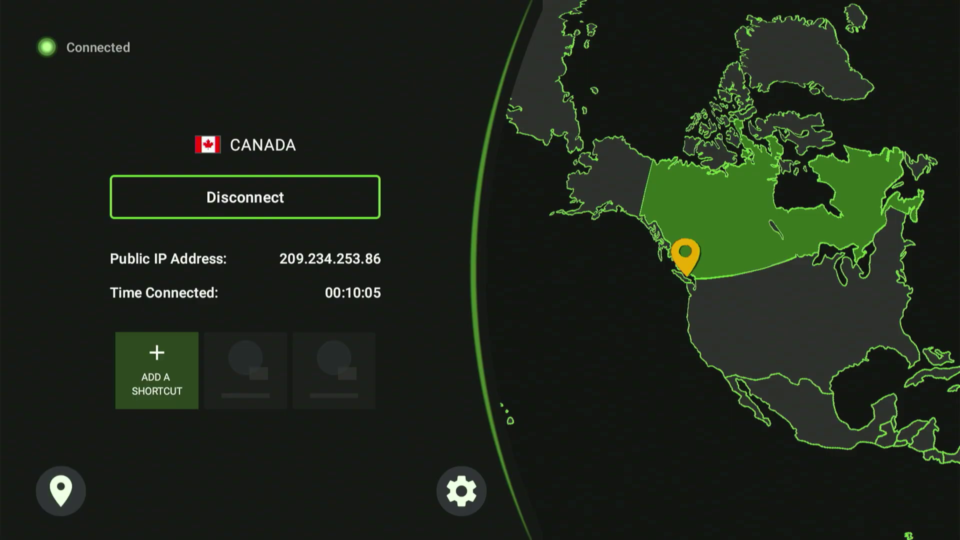
Open the IPVanish settings and switch Connect on Android Startup off and on again
left_click(461, 490)
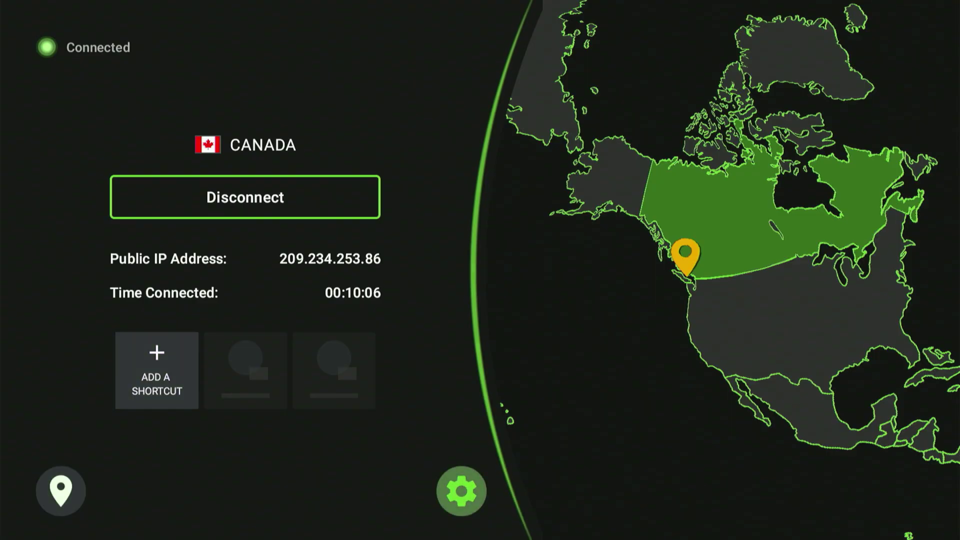
key("Return")
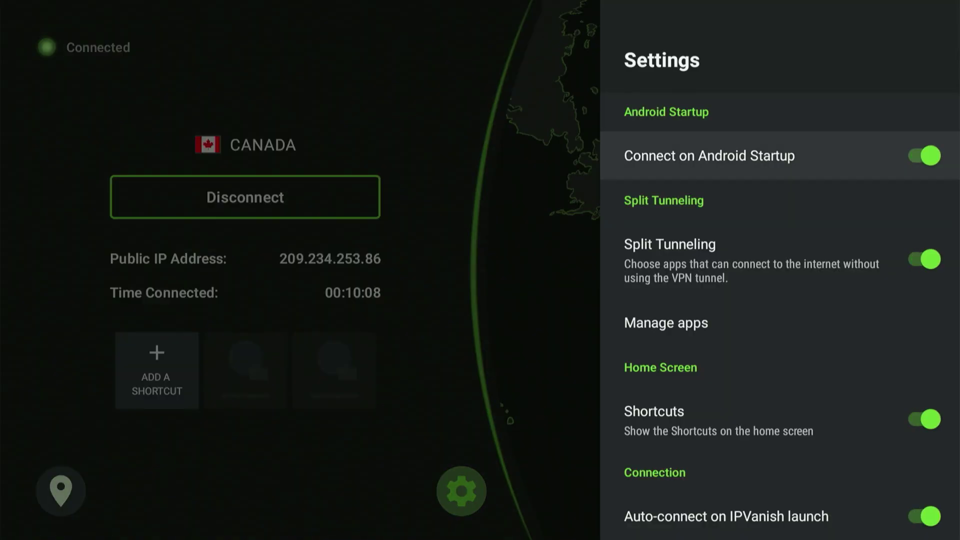
key("Return")
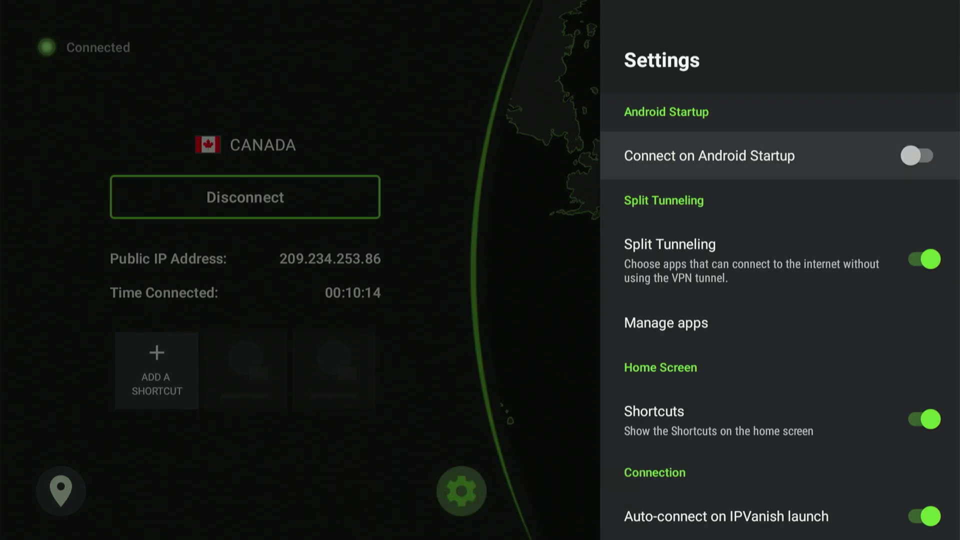
key("Return")
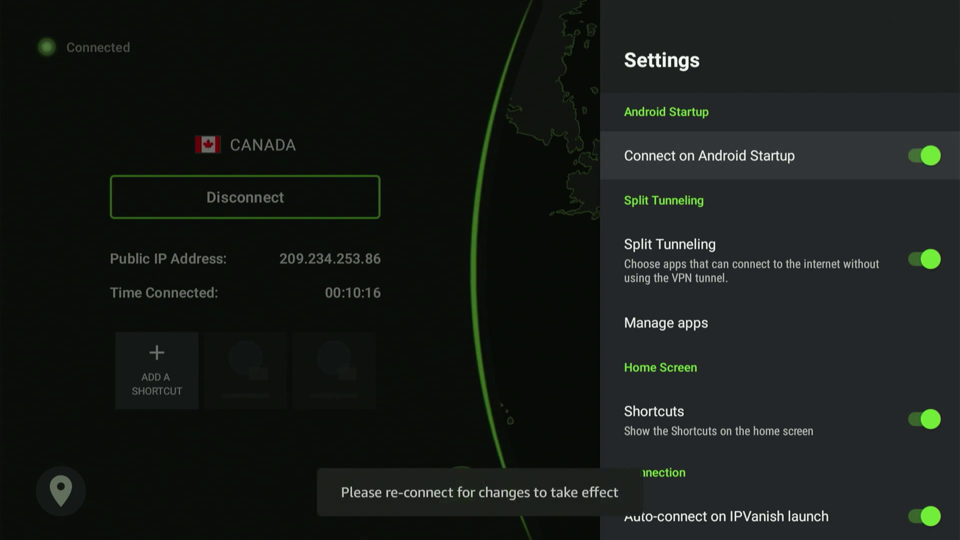
Switch the Auto-connect on IPVanish launch setting off and on again
key("Down")
key("Down")
key("Down")
key("Down")
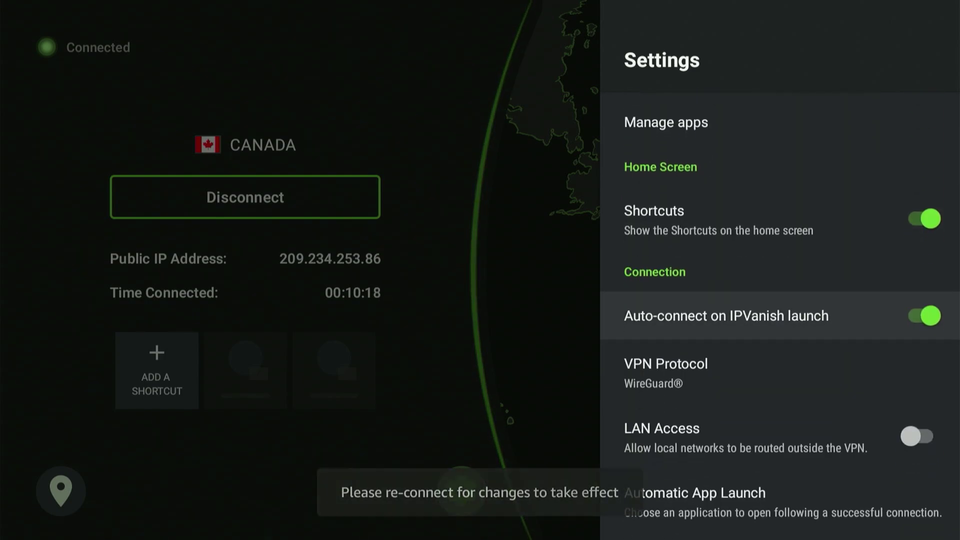
key("Return")
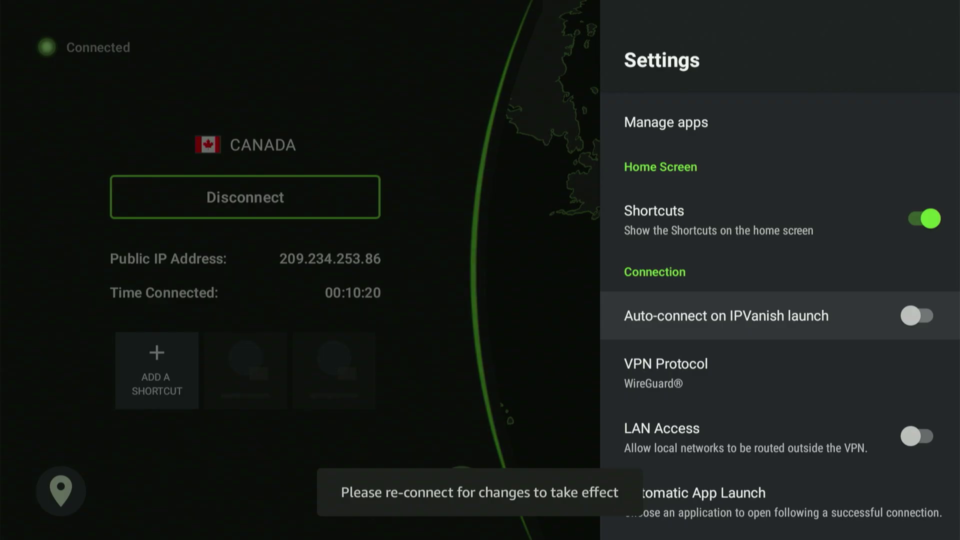
key("Return")
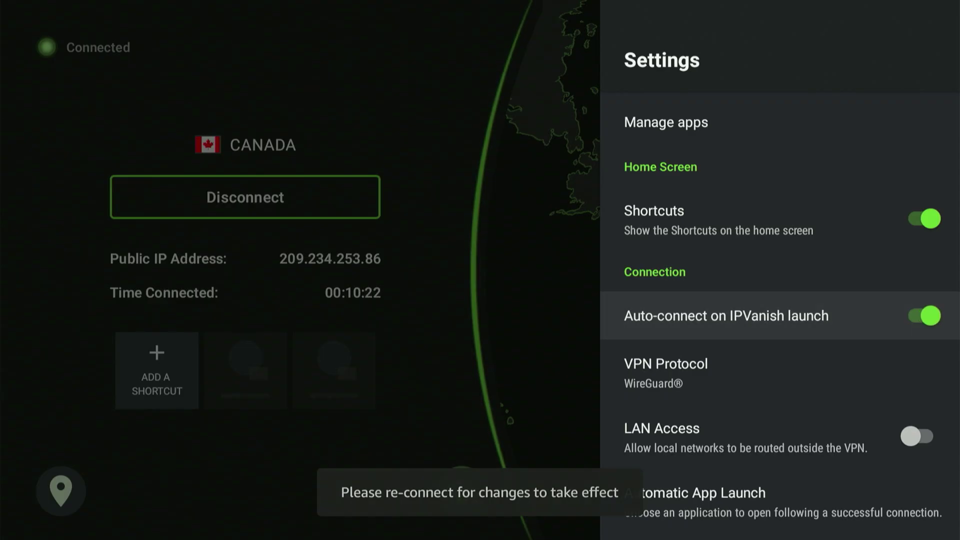
key("Up")
key("Up")
key("Up")
key("Up")
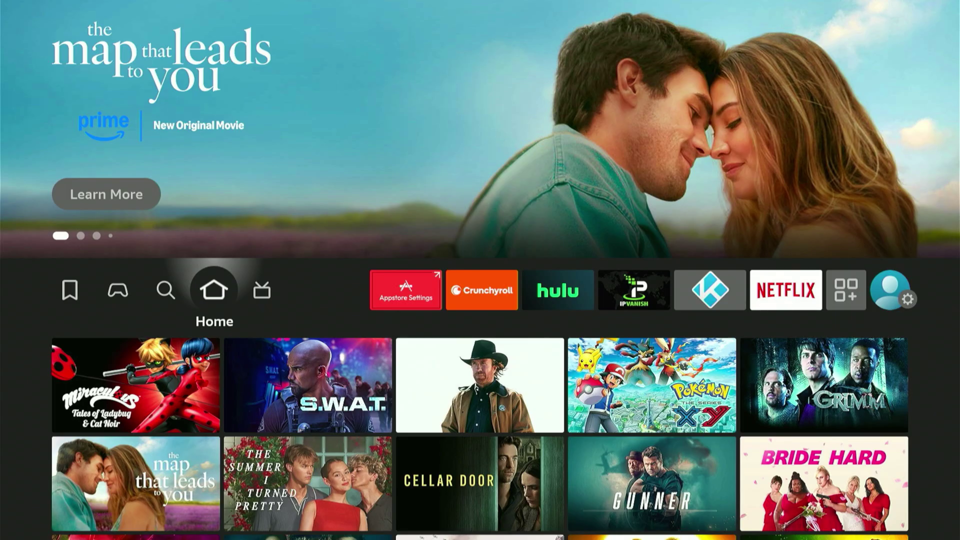
Open the full Your Apps & Channels list from the home screen's app row
key("Right")
key("Right")
key("Right")
key("Right")
key("Right")
key("Right")
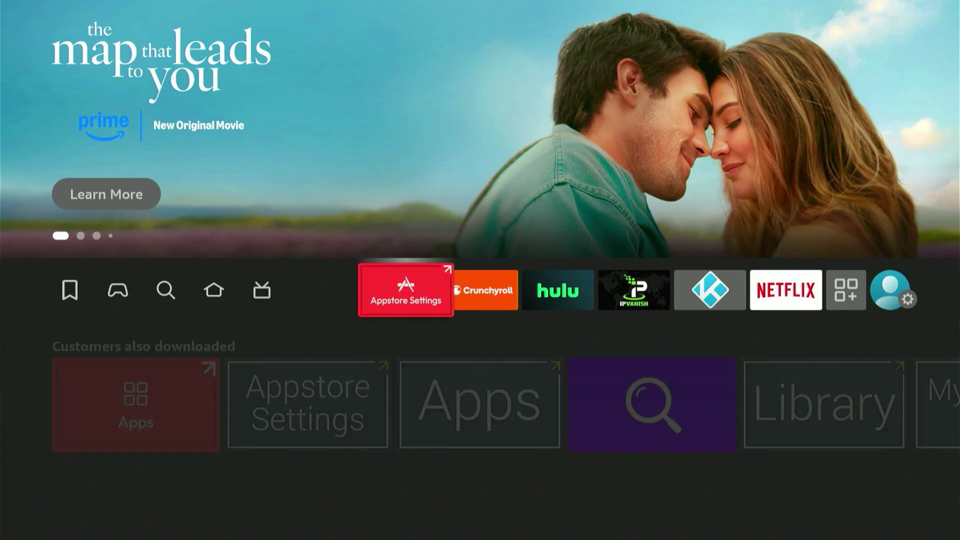
key("Right")
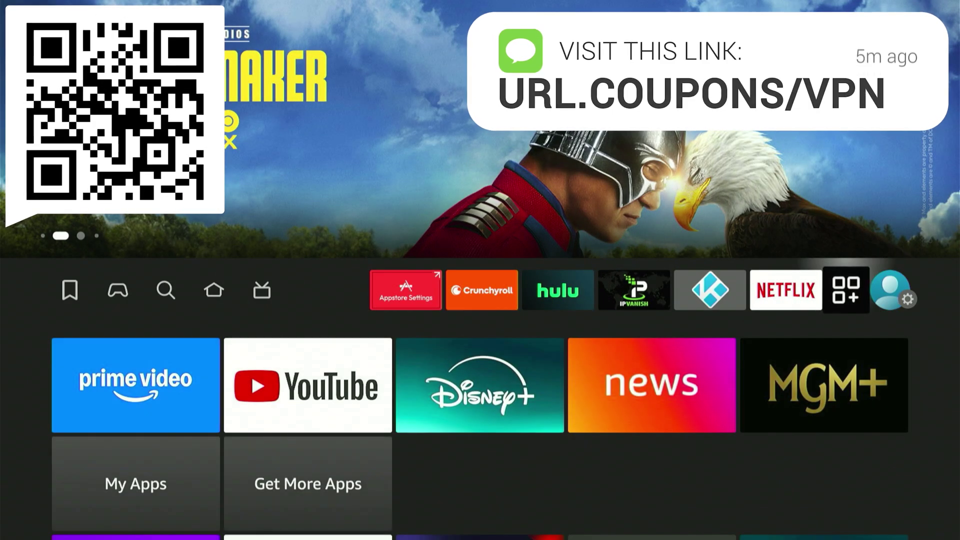
key("Return")
Find Downloader among the installed apps and move it to the front of the list
key("Down")
key("Down")
key("Down")
key("Down")
key("Down")
key("Down")
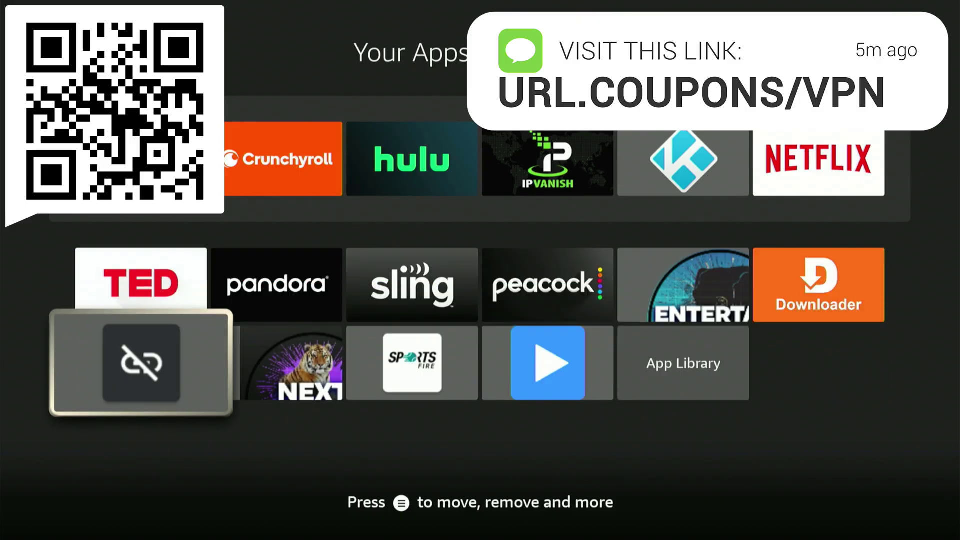
key("Up")
key("Right")
key("Right")
key("Right")
key("Right")
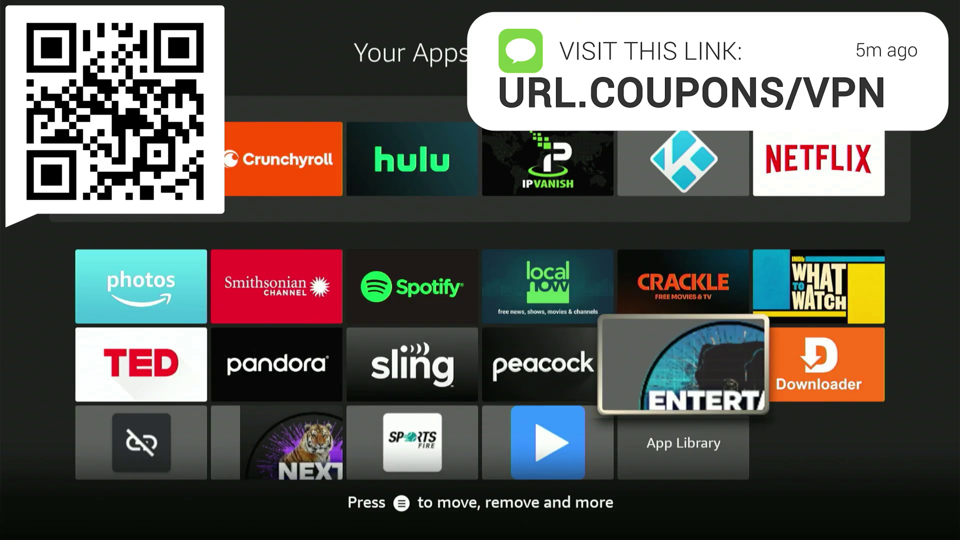
key("Right")
key("Menu")
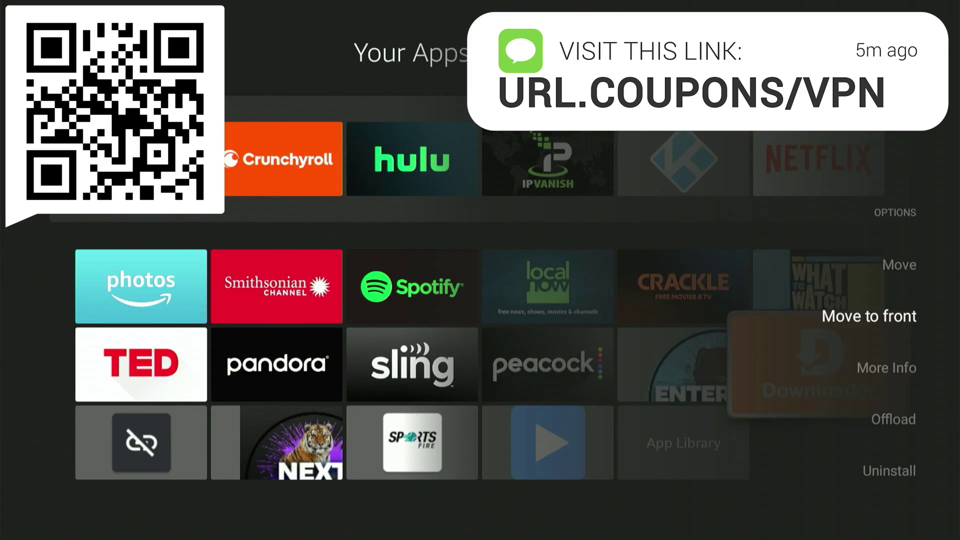
key("Return")
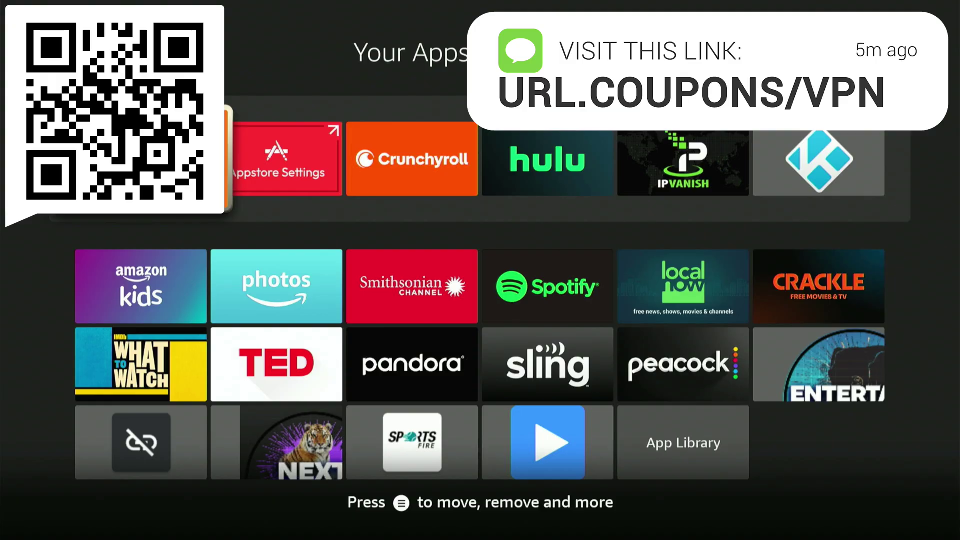
Return to the home screen and select Downloader at the start of the app row
key("Escape")
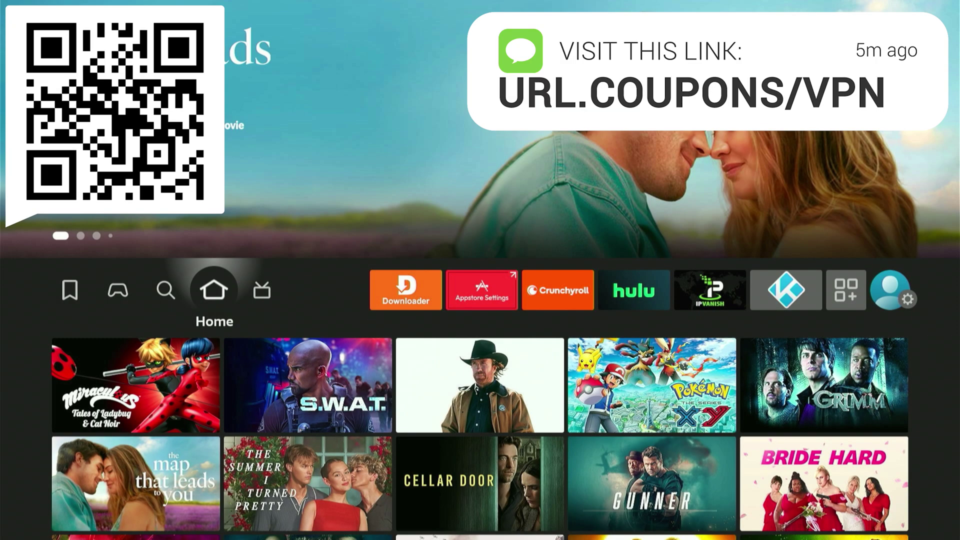
key("Right")
key("Right")
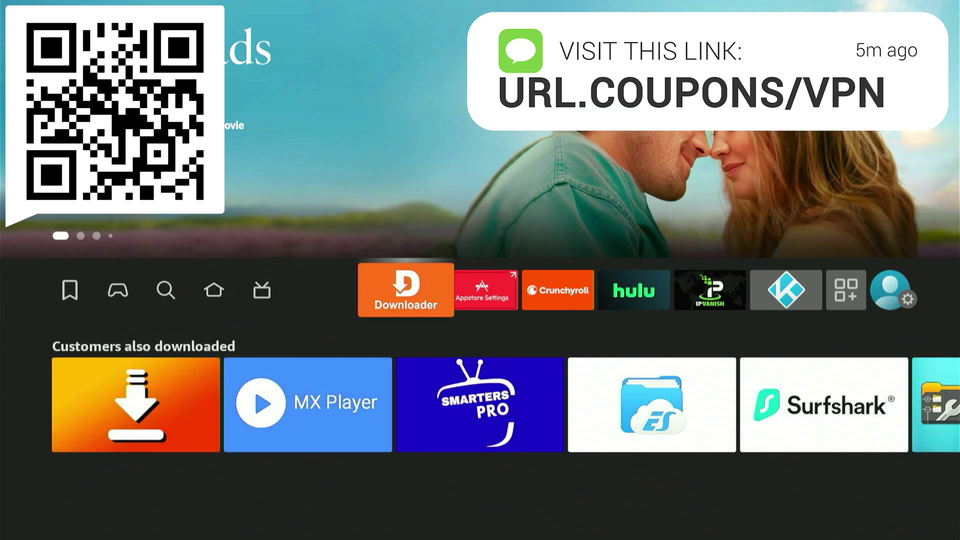